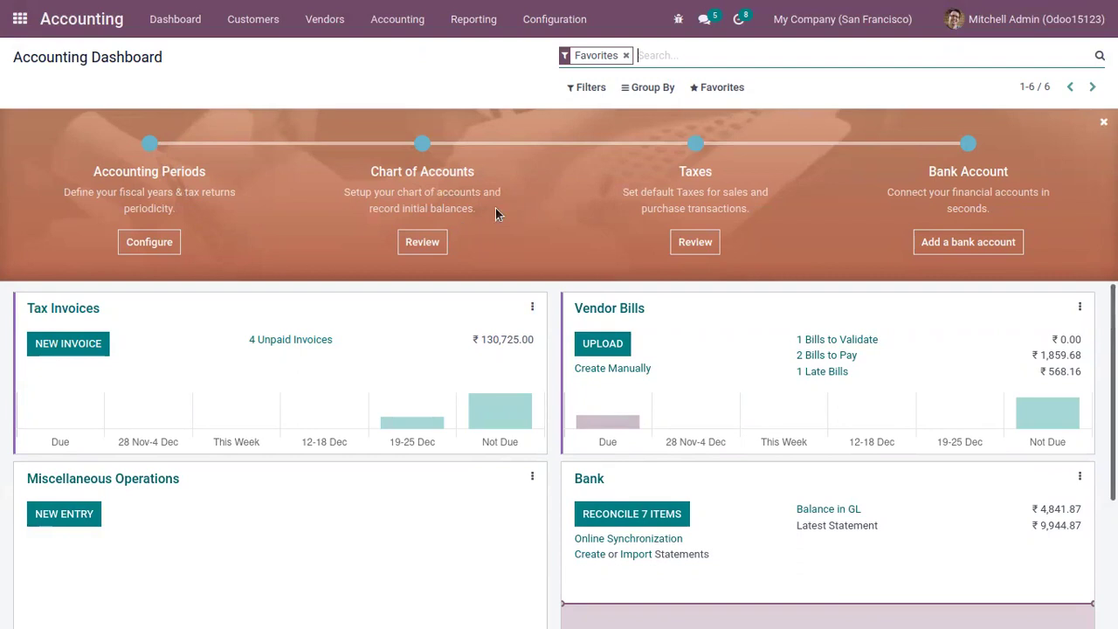
- Open the Chart of Accounts from the dashboard's onboarding banner to review the 78 accounts
left_click(432, 247)
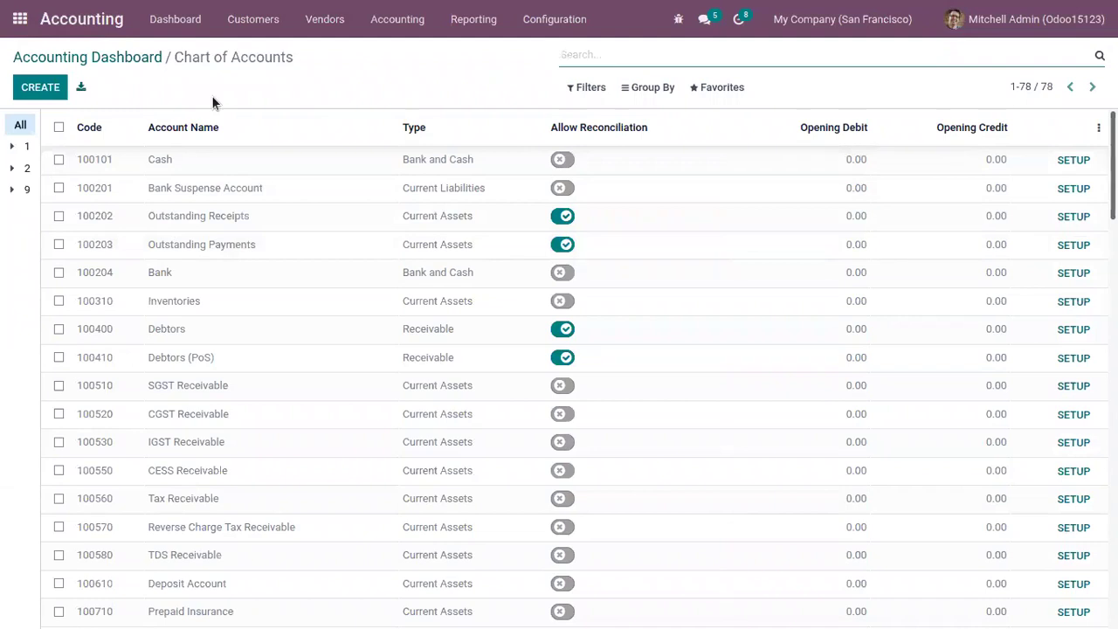
scroll(576, 367, "down", 10)
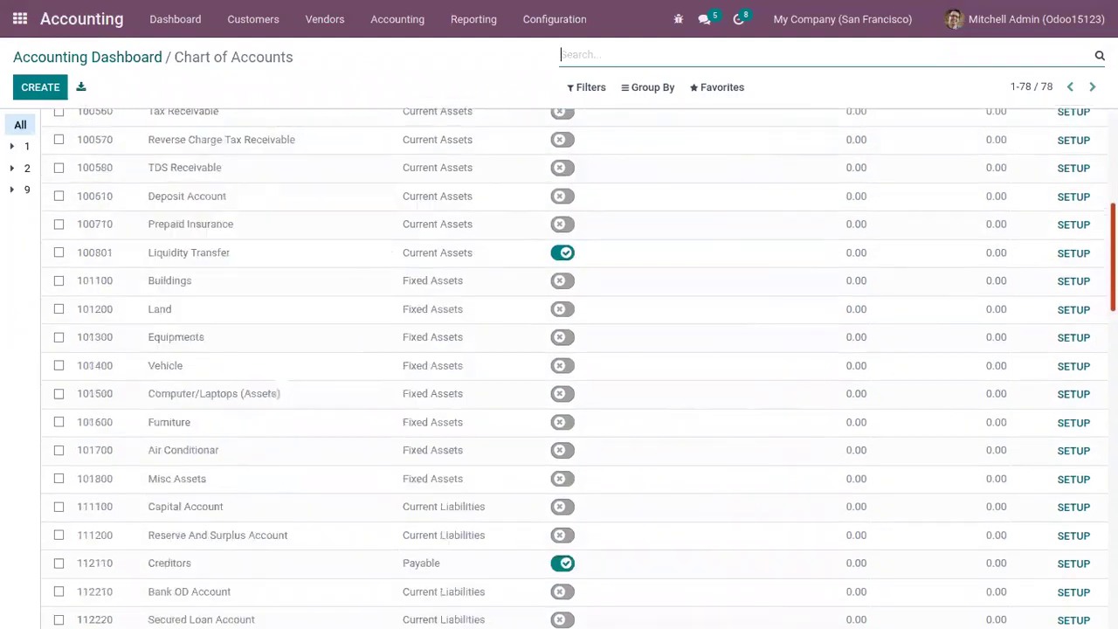
scroll(576, 367, "up", 10)
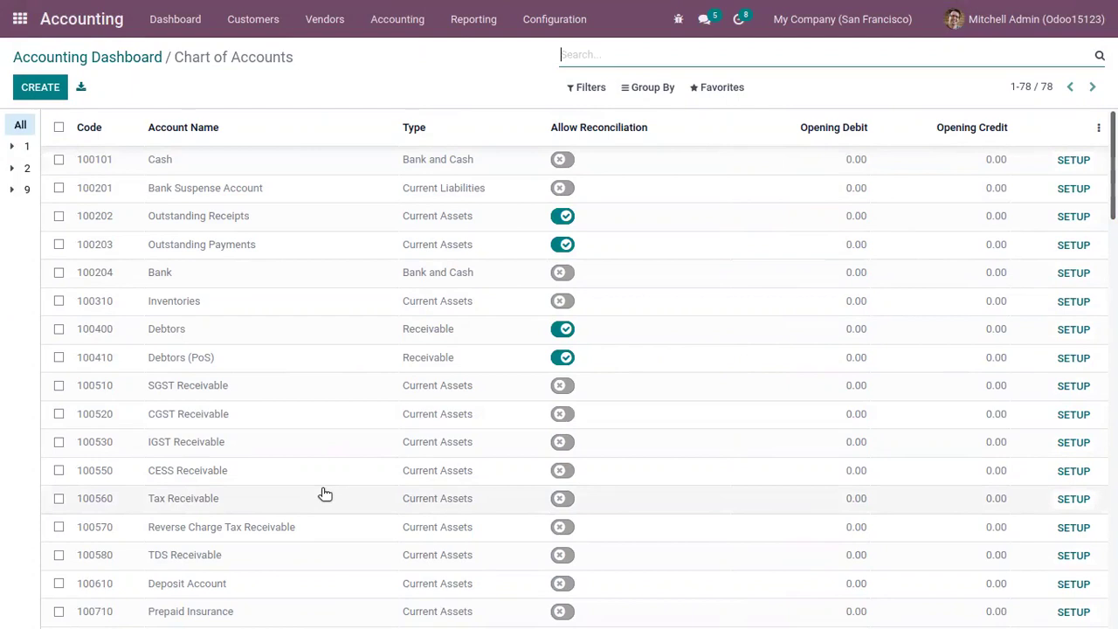
- Search the Accounting settings for 'fisc' to confirm the December 31 fiscal year end, then clear it
left_click(549, 24)
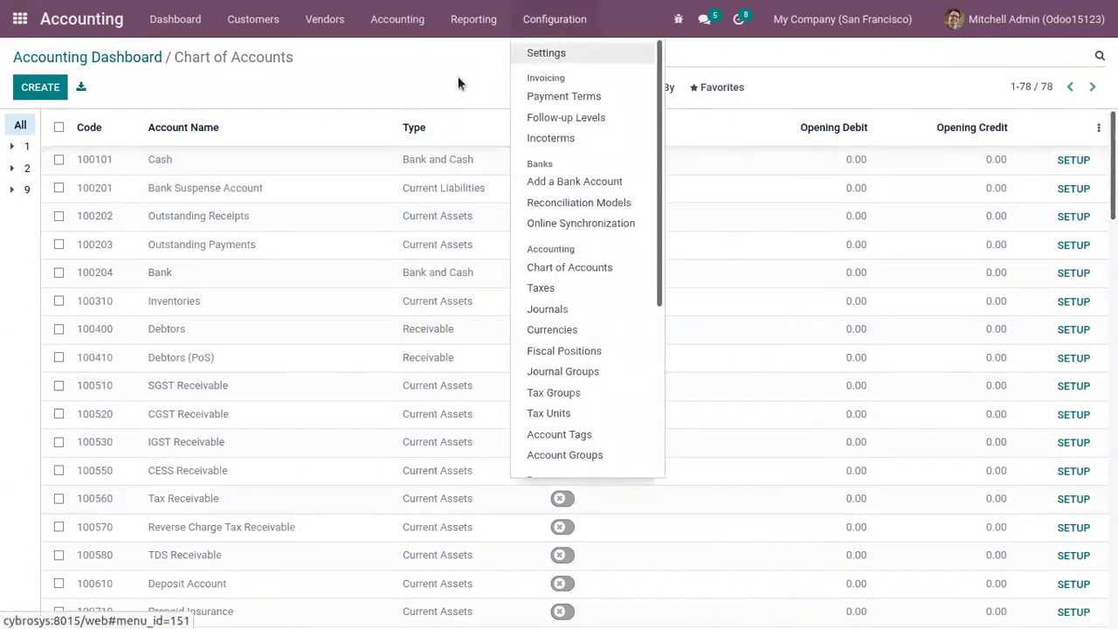
left_click(577, 39)
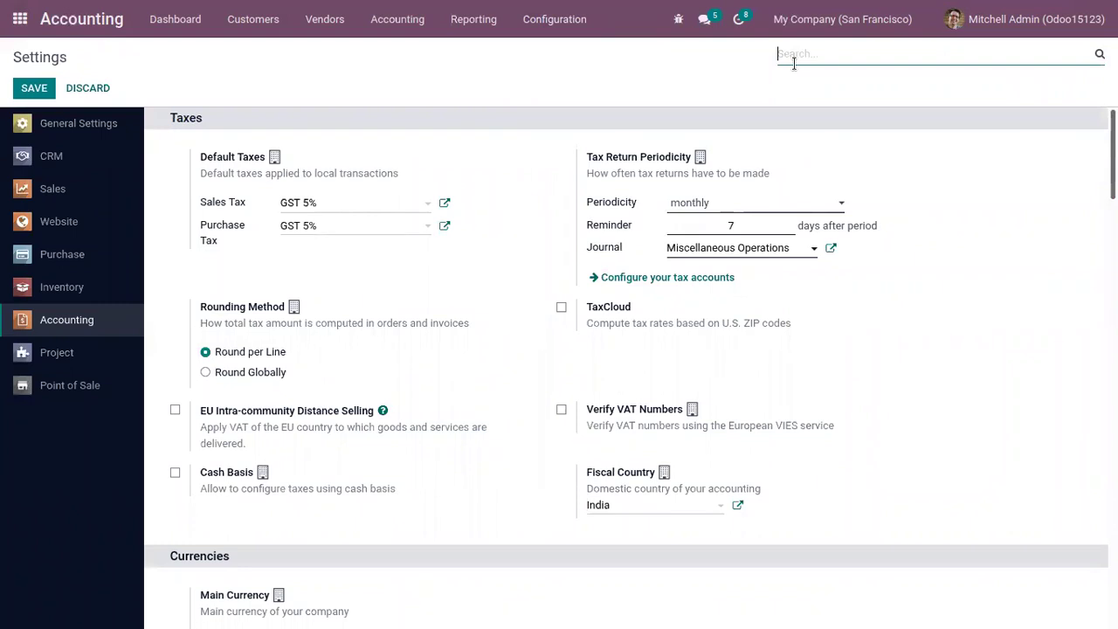
type("fisc")
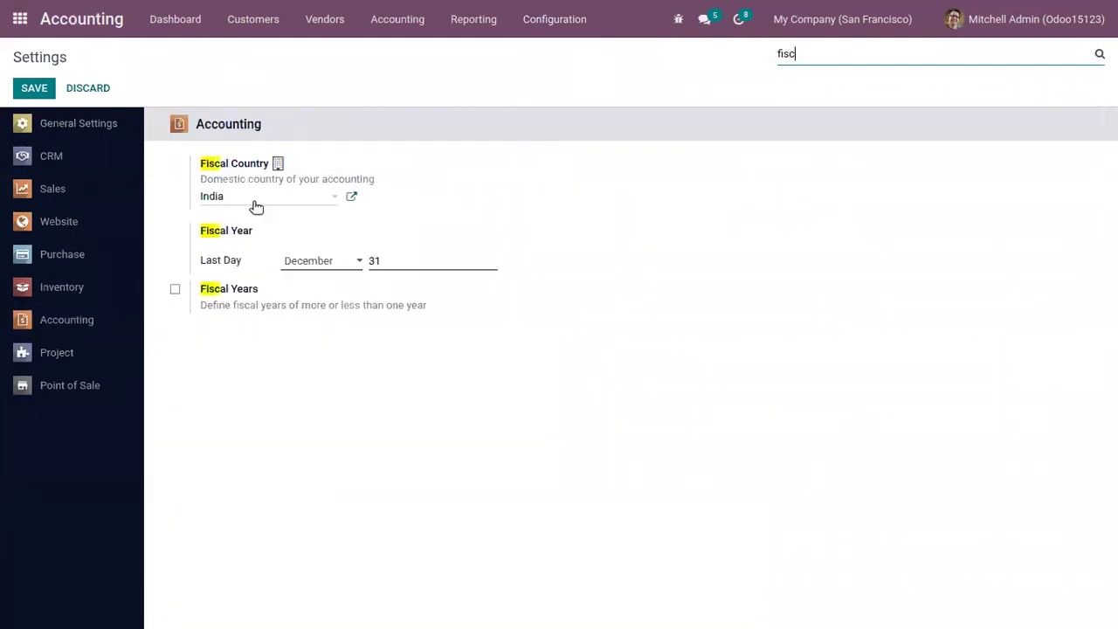
left_click_drag(796, 53, 743, 49)
key("BackSpace")
- Search all Apps modules for 'ind' to confirm Indian - Accounting is installed, then return home
left_click(18, 20)
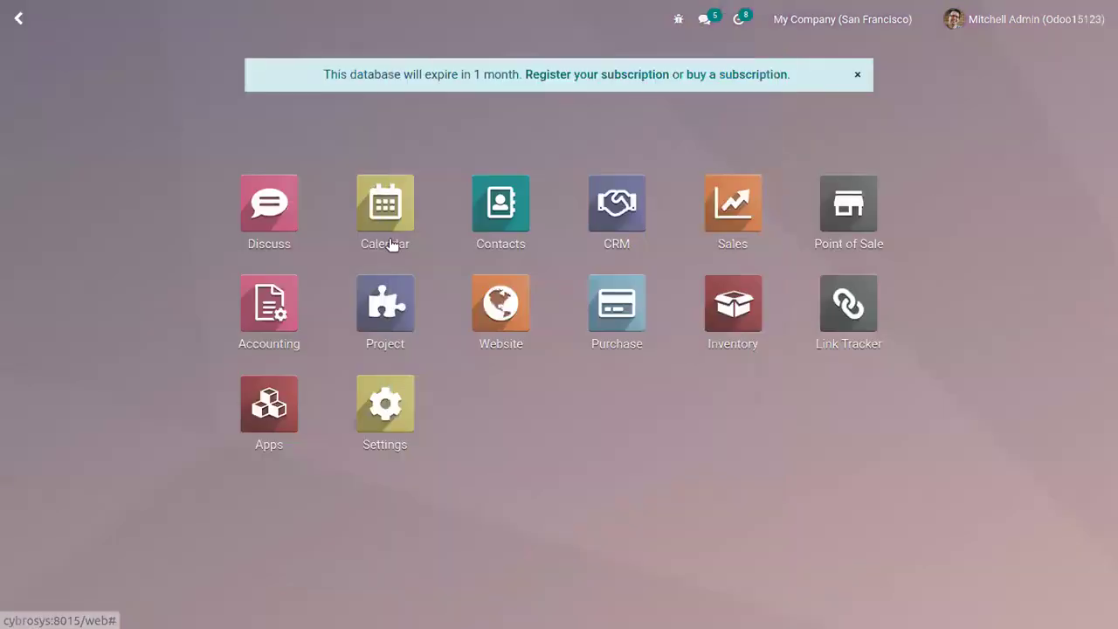
left_click(273, 400)
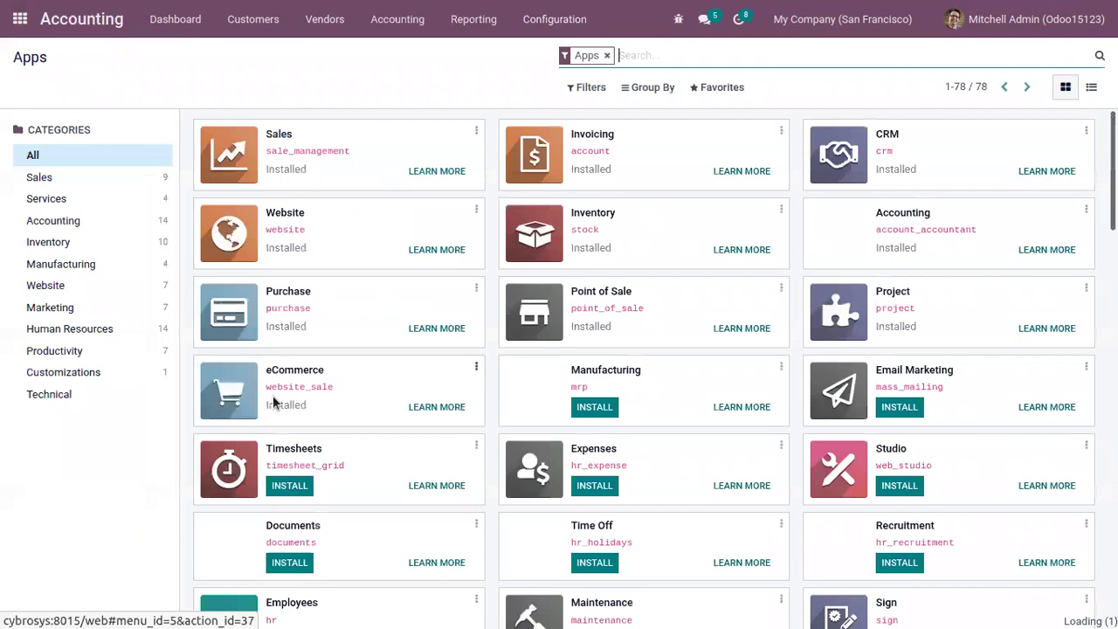
left_click(607, 57)
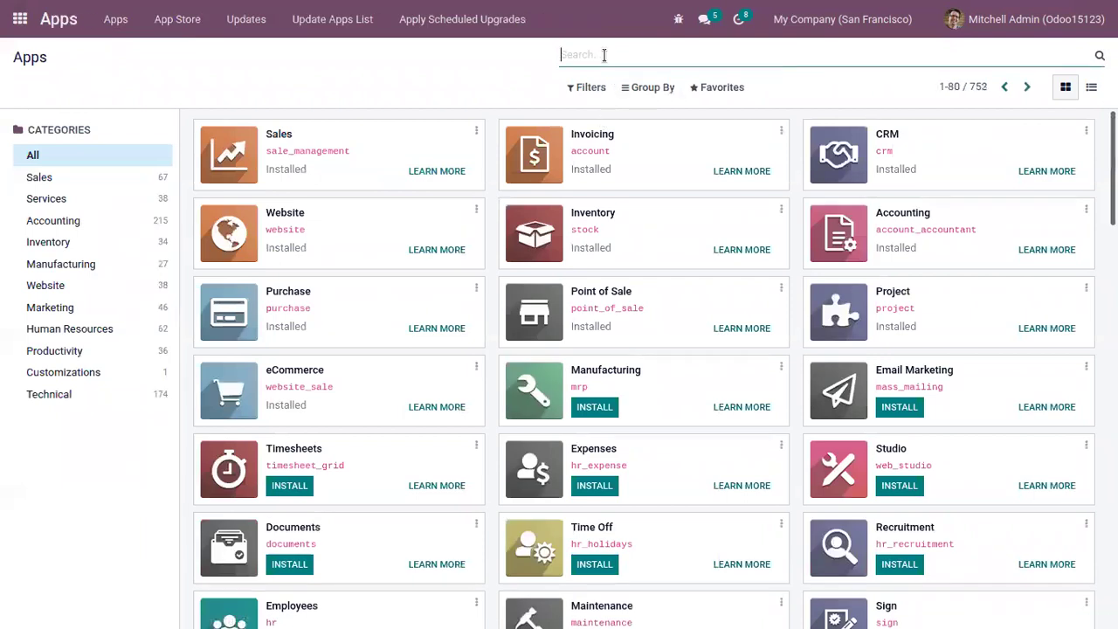
type("indi")
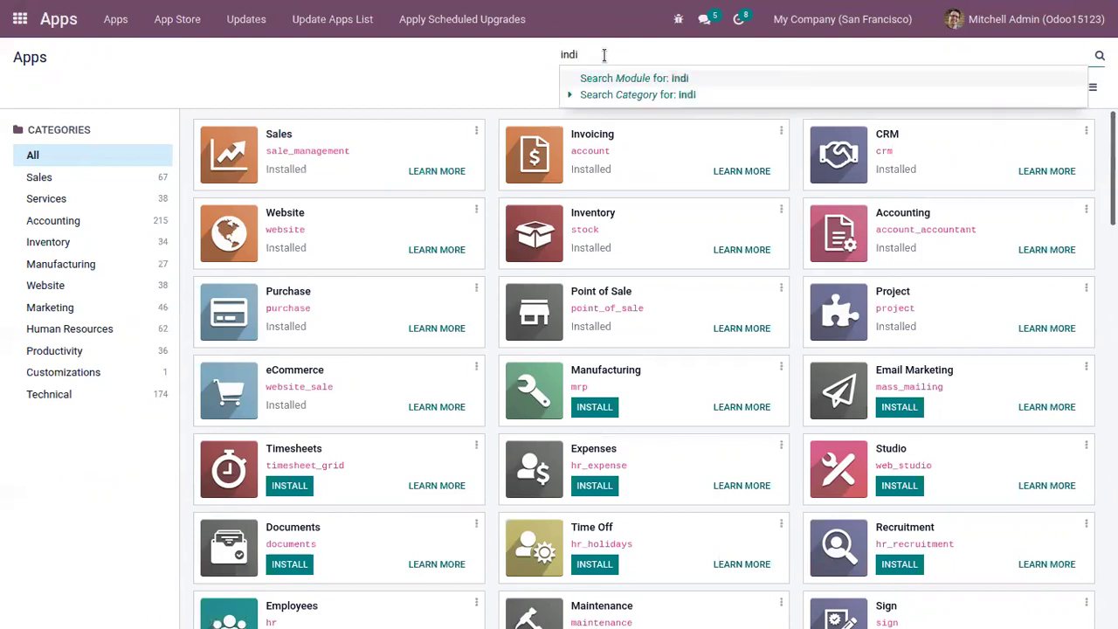
key("Return")
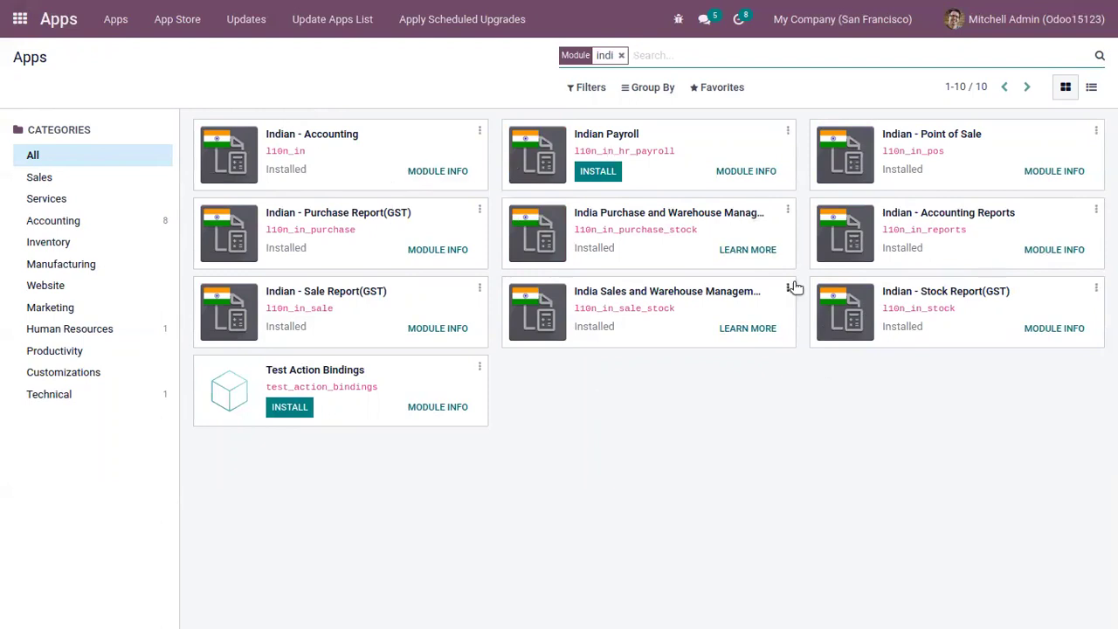
left_click(17, 18)
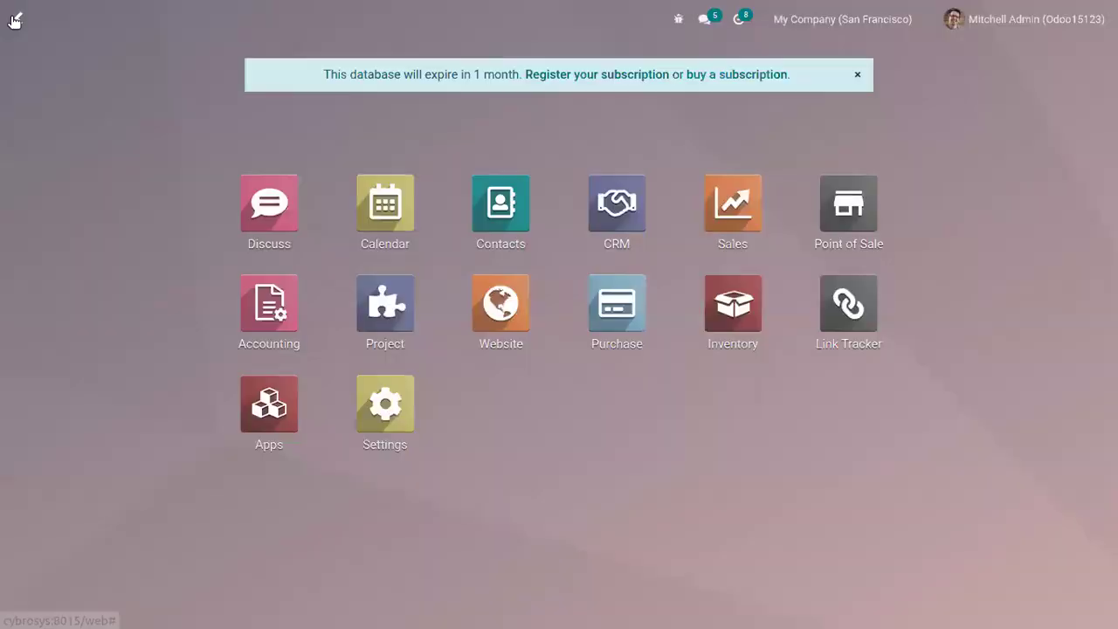
- Reopen the Chart of Accounts from Accounting and discard the accidental blank new account row
left_click(287, 291)
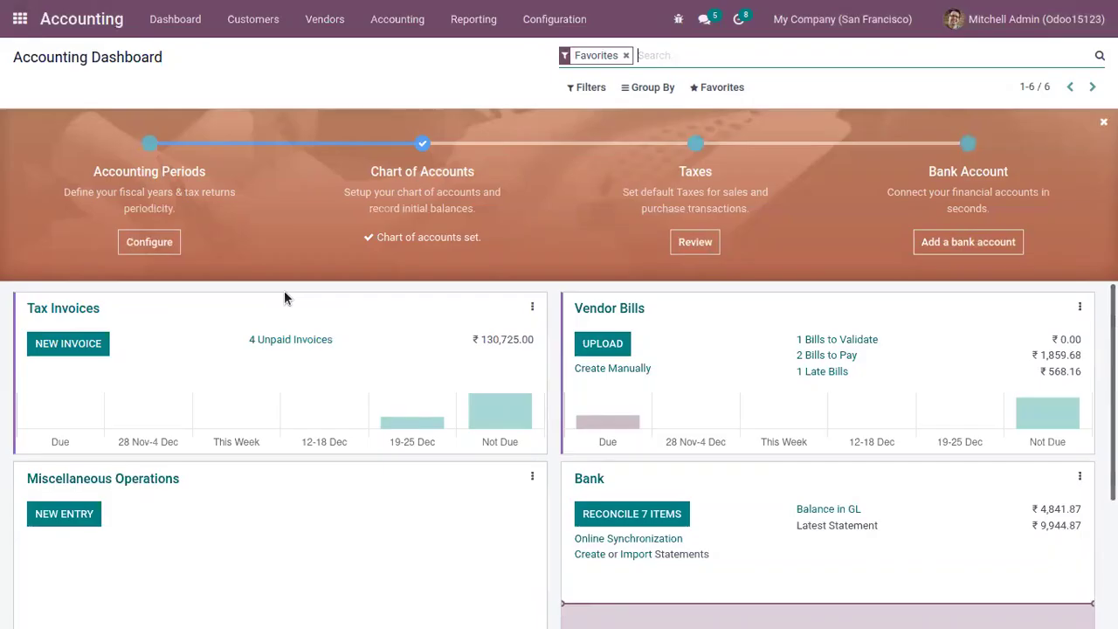
left_click(554, 25)
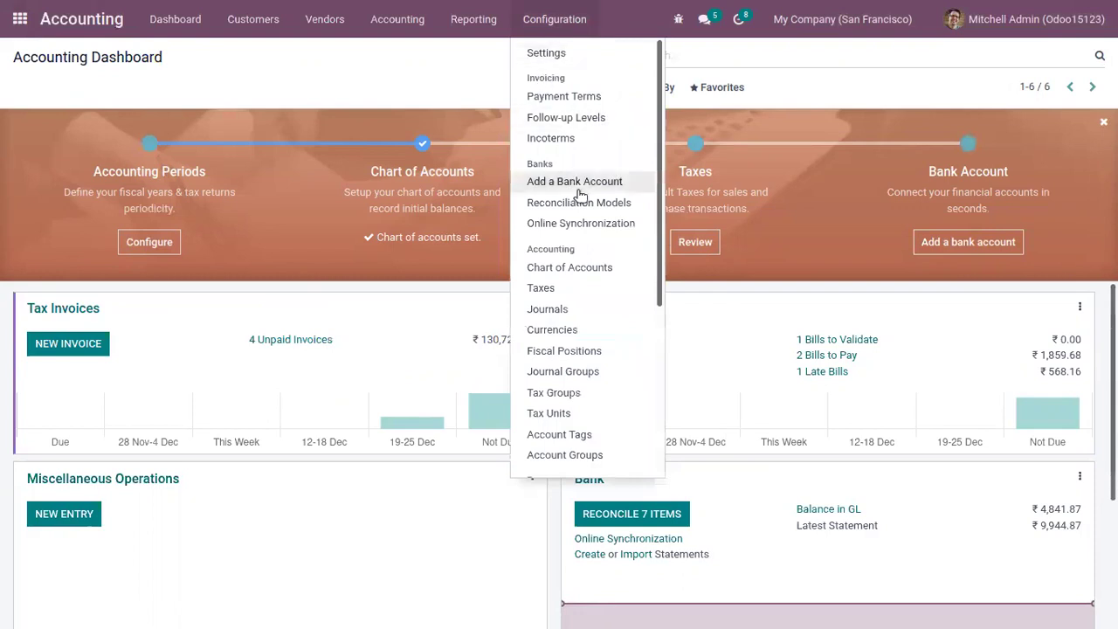
left_click(278, 99)
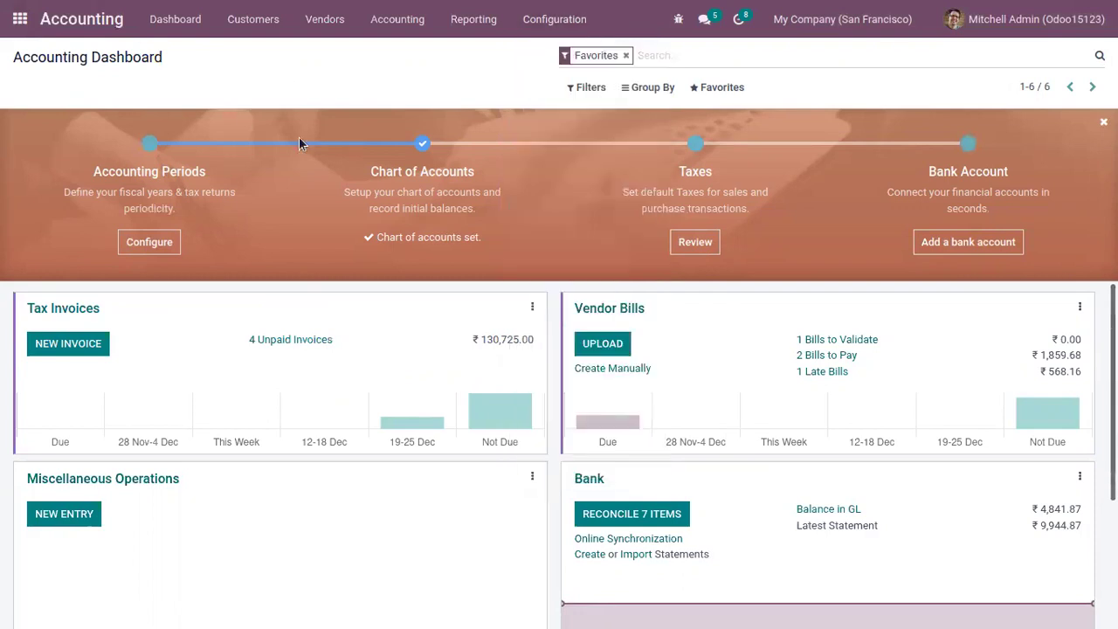
left_click(427, 238)
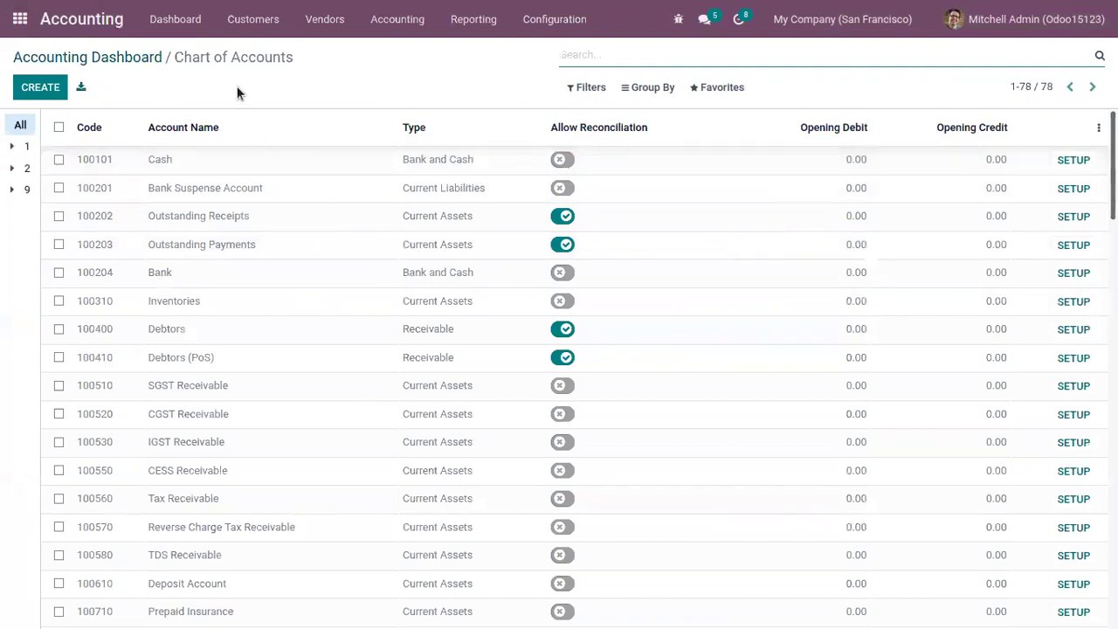
left_click(41, 87)
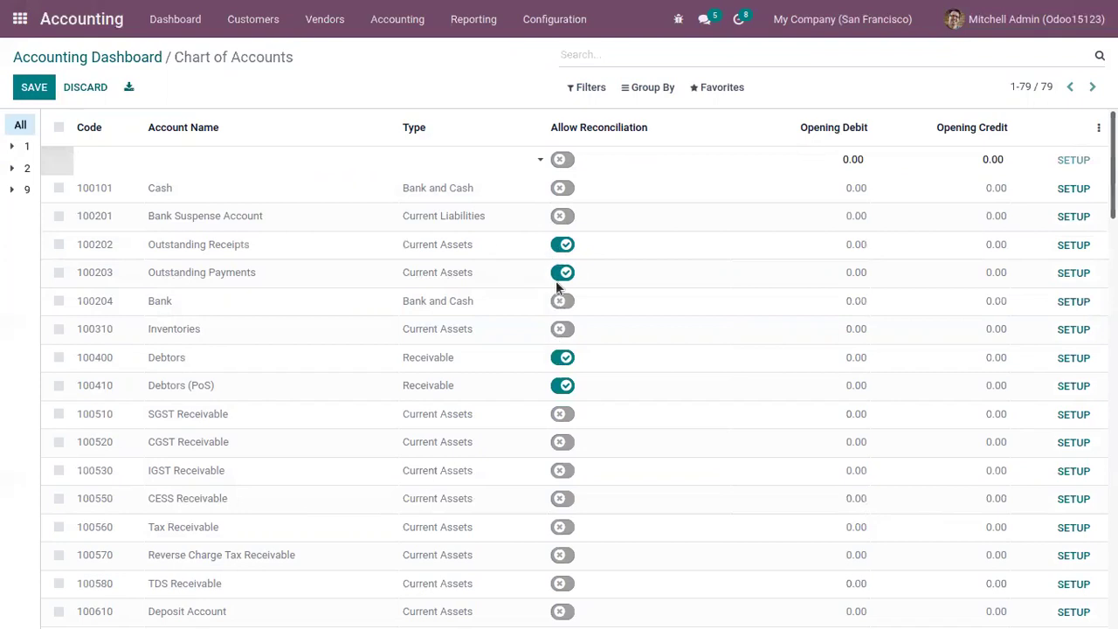
key("Escape")
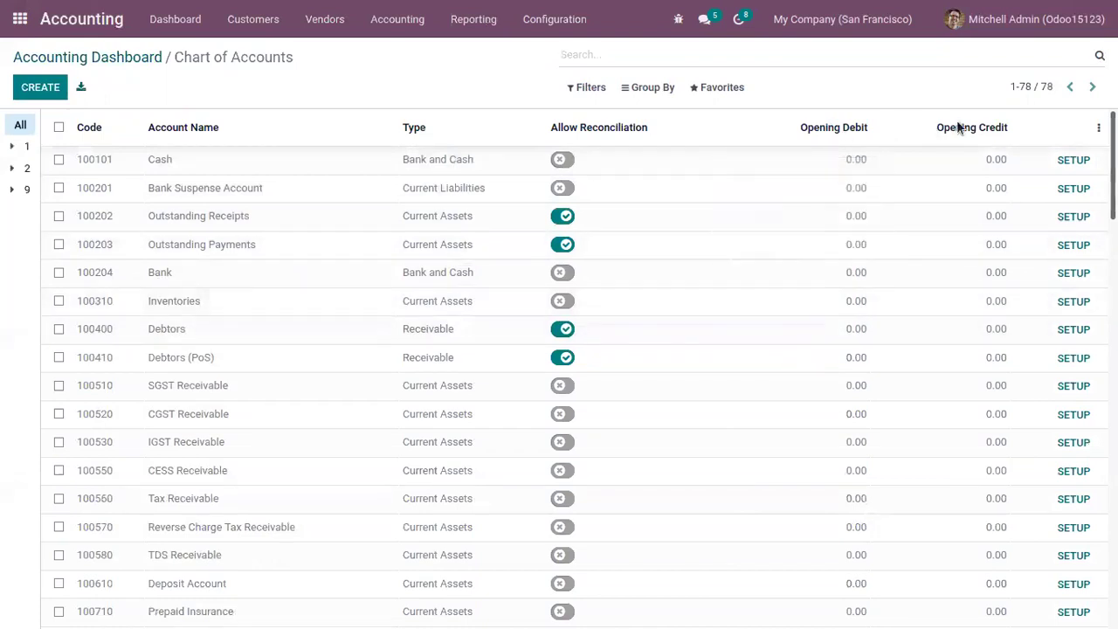
- Enable reconciliation on Misc Assets (101800) and save its 5,000.00 opening debit
mouse_move(958, 125)
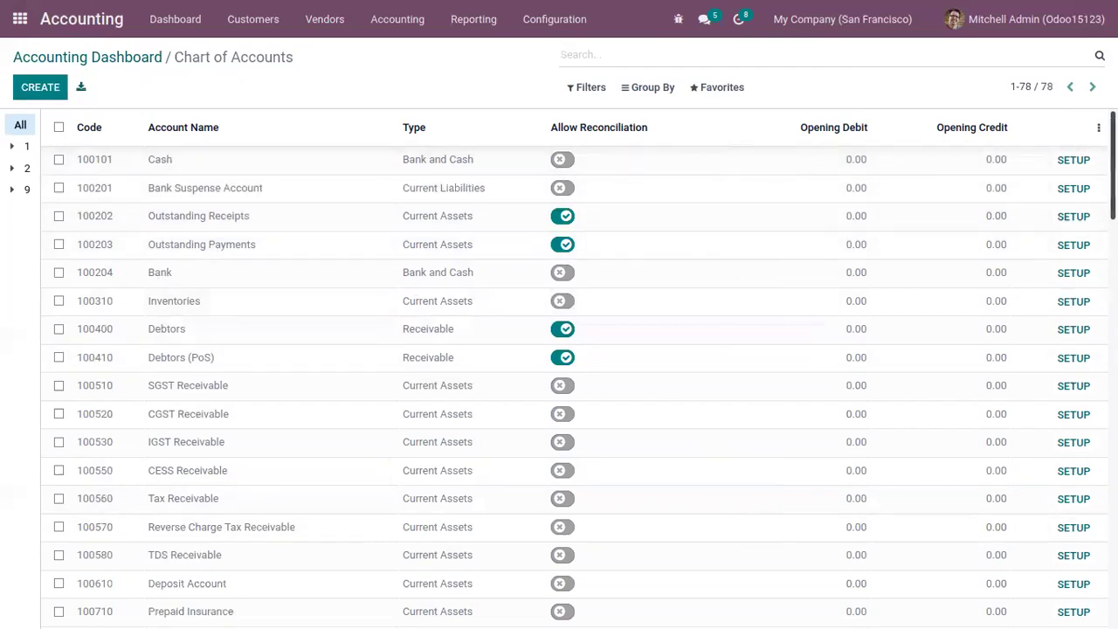
scroll(410, 368, "down", 12)
scroll(409, 369, "up", 12)
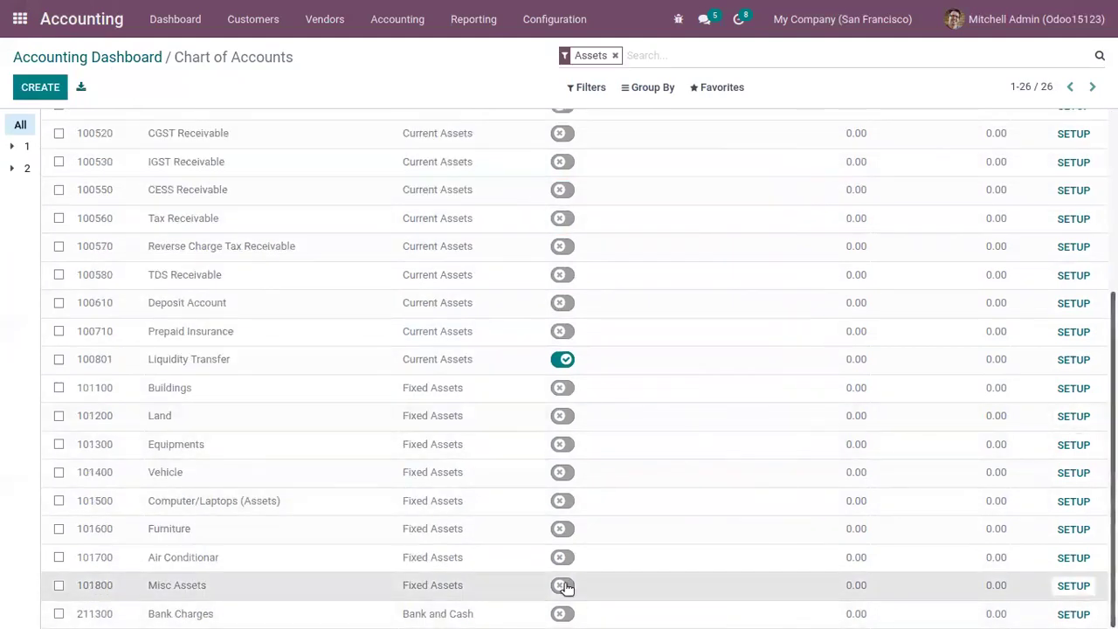
left_click(563, 585)
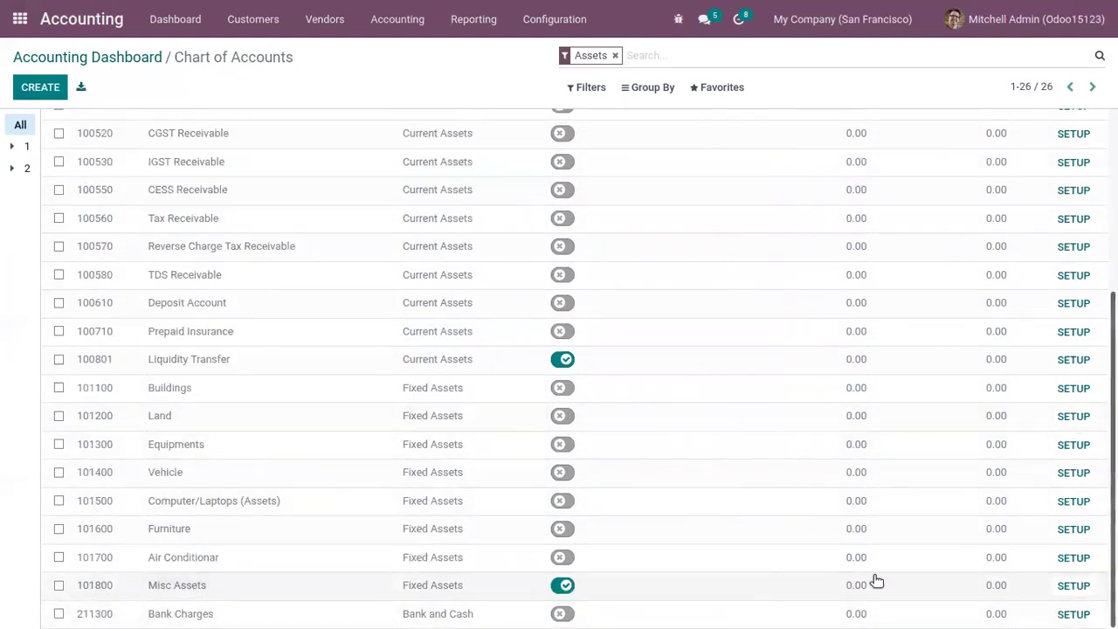
scroll(271, 499, "up", 3)
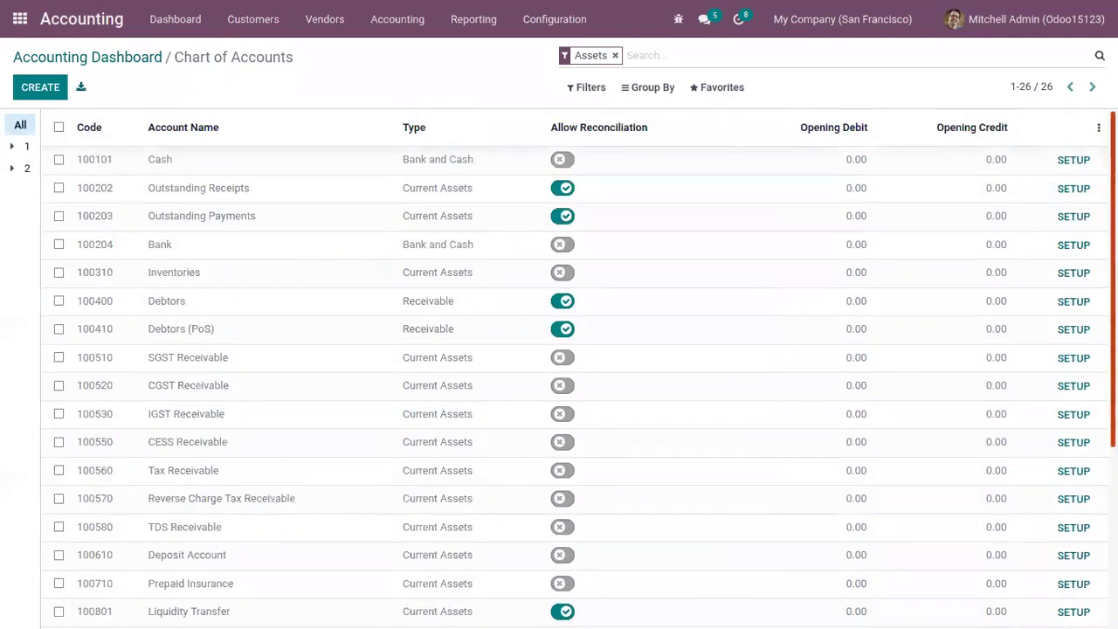
scroll(271, 499, "down", 5)
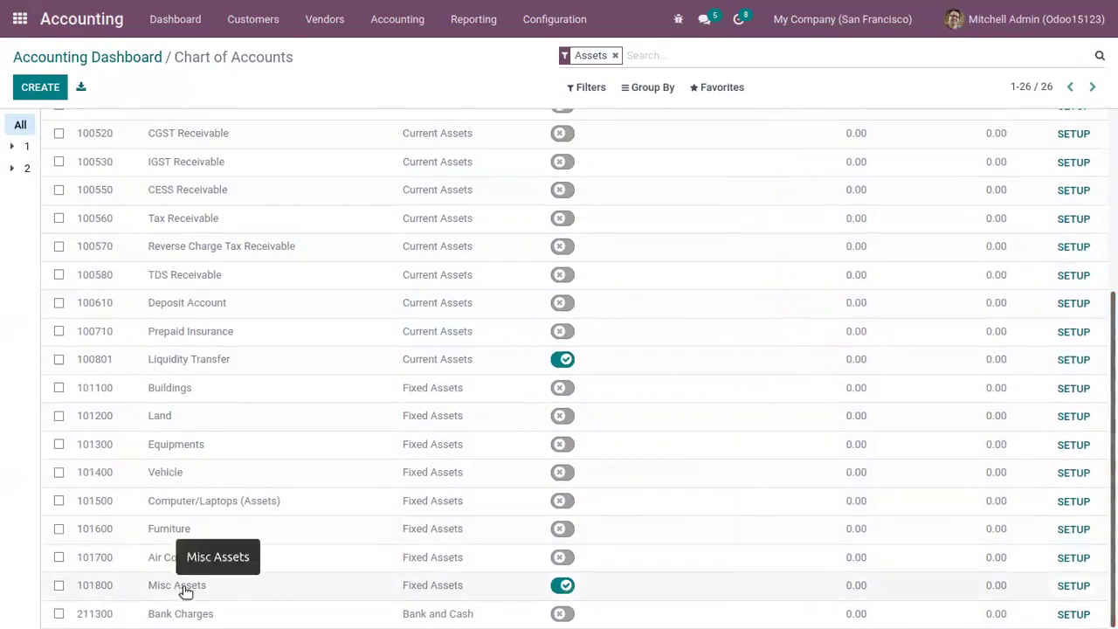
left_click(849, 587)
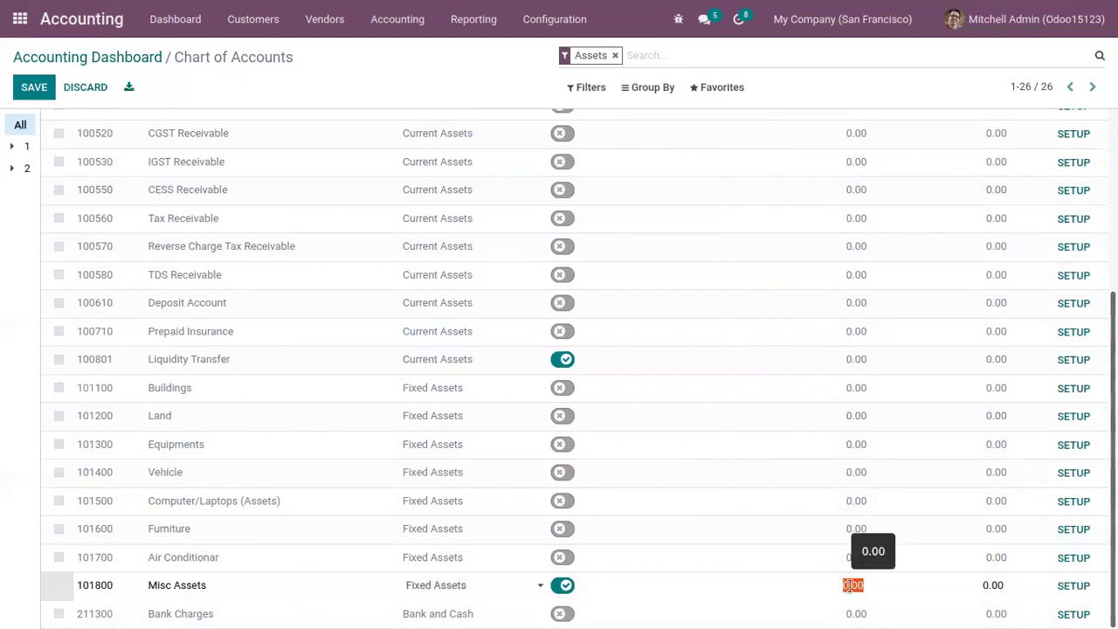
type("100")
left_click(654, 55)
- Search for 'bank', enable reconciliation on Bank (100204) and save a 600.00 opening credit
type("bank")
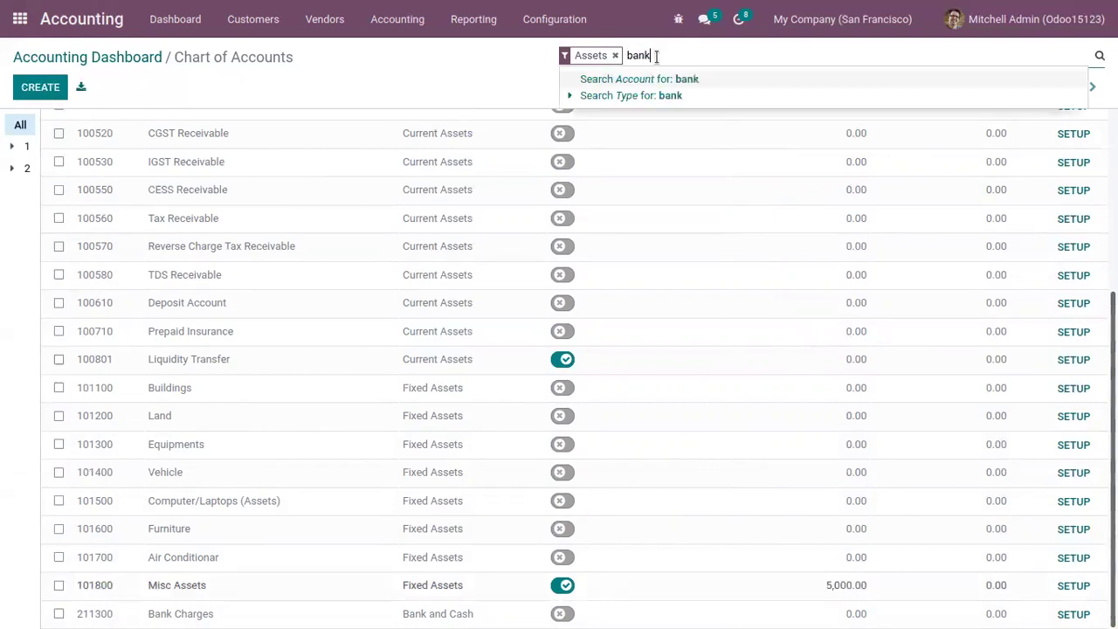
key("Return")
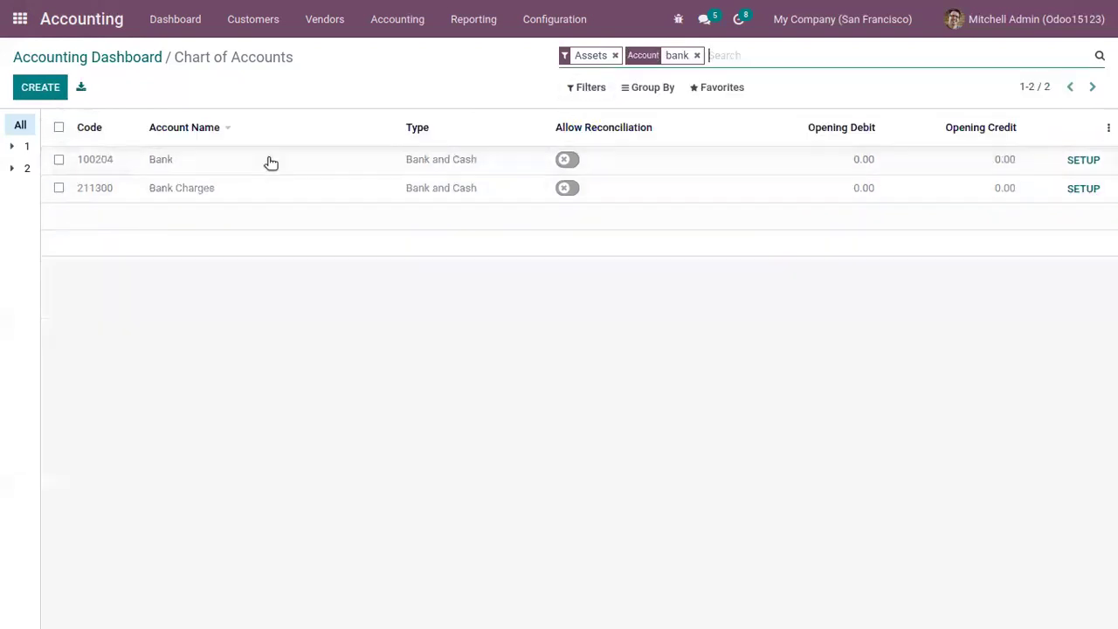
left_click(568, 159)
left_click(1001, 159)
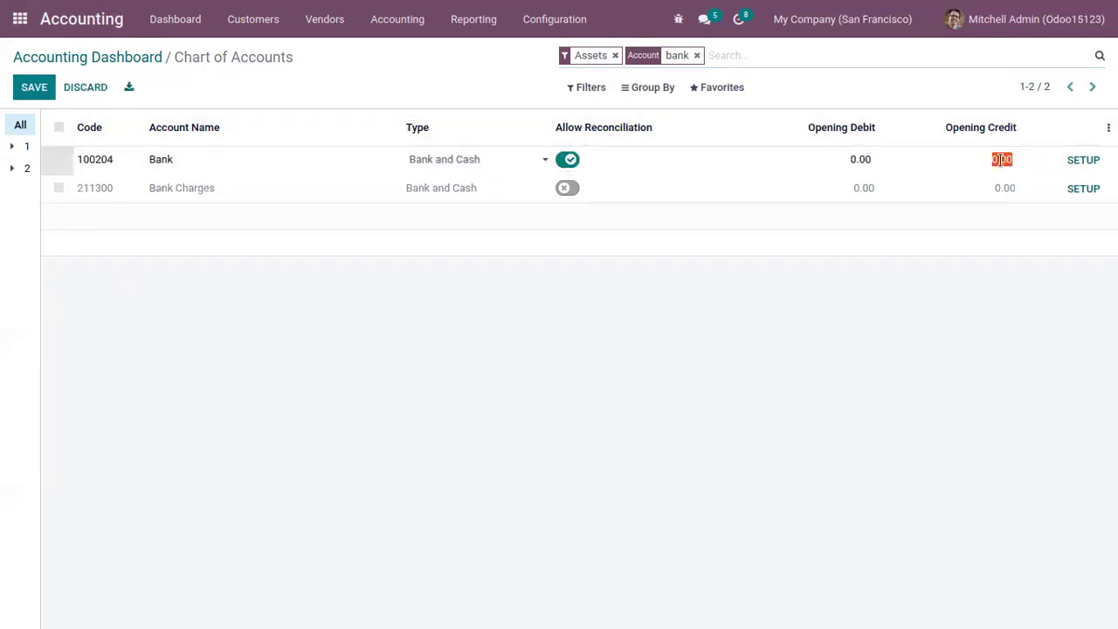
type("600")
left_click(230, 336)
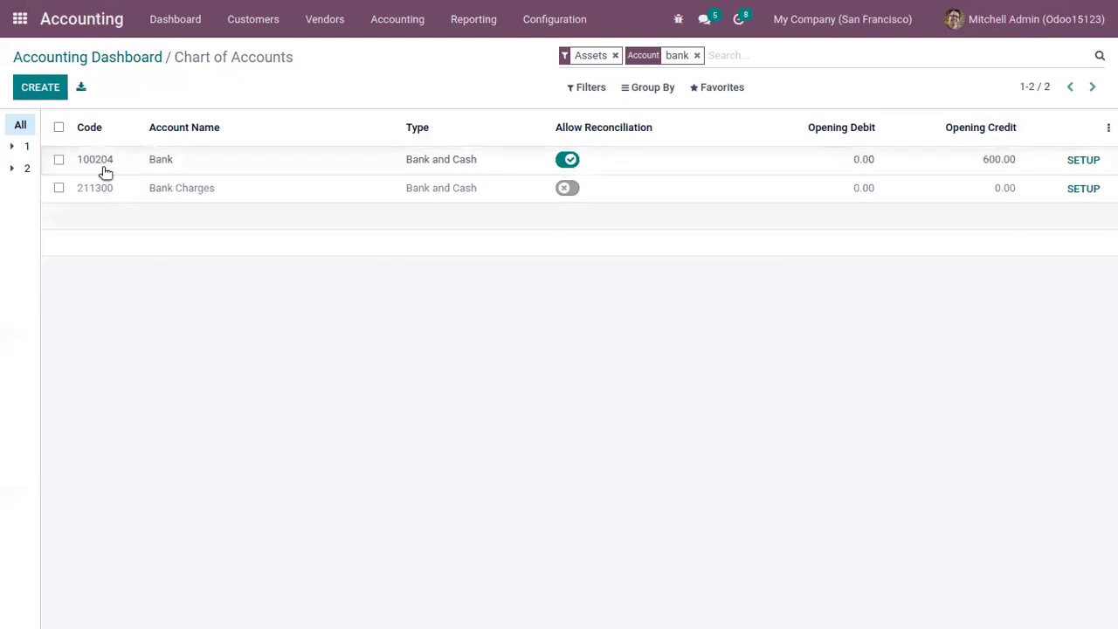
- Save a 600.00 opening debit on Cash (100101) and clear the filters to list all accounts
left_click(696, 55)
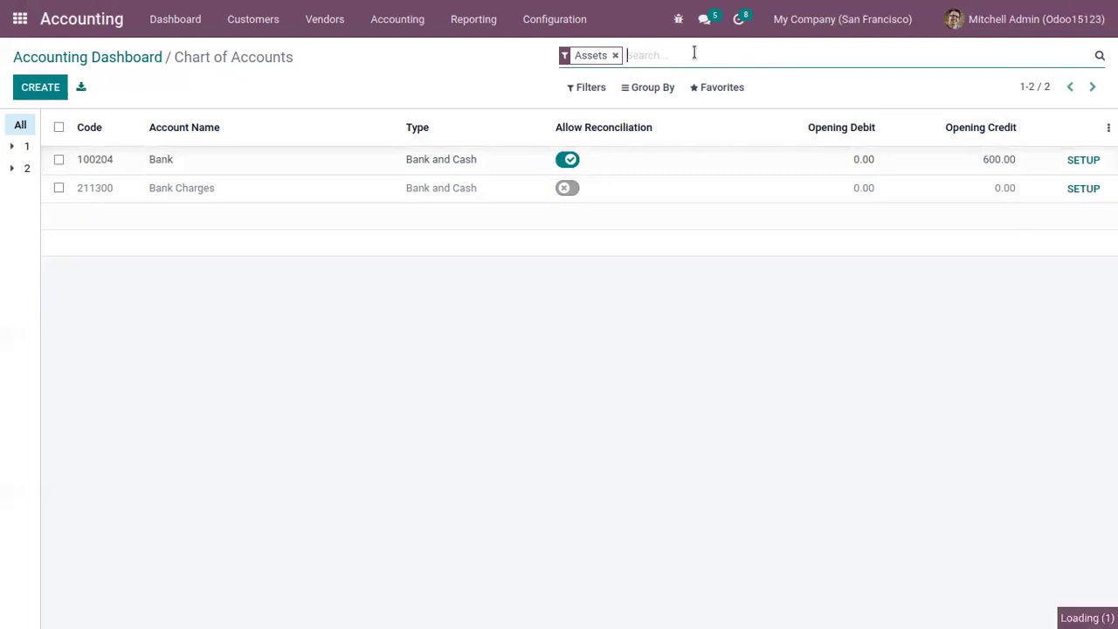
left_click(856, 158)
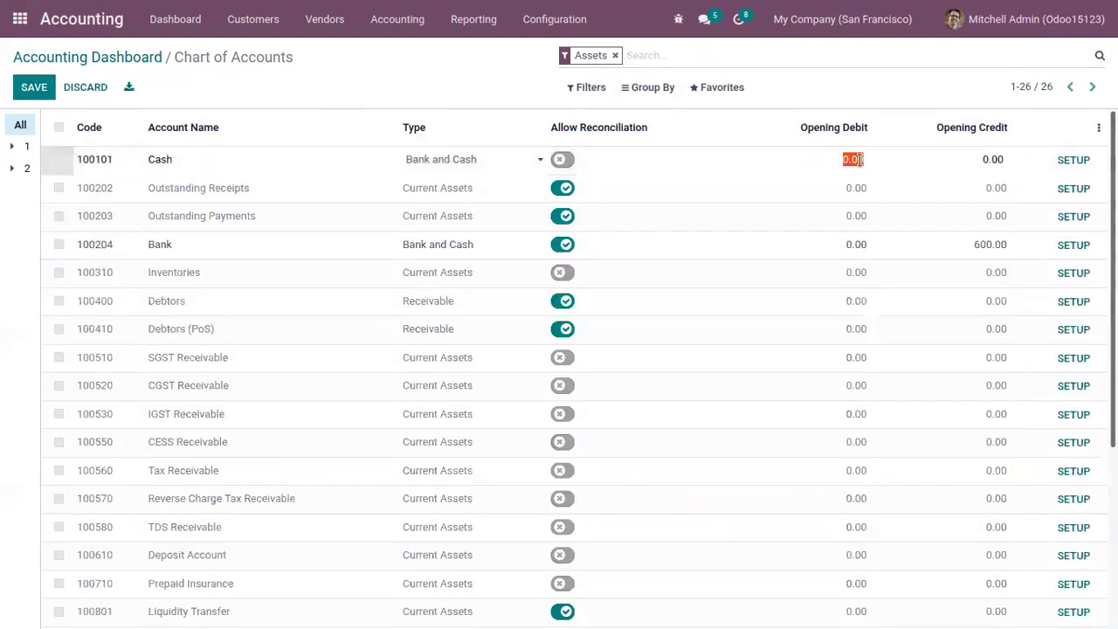
type("600")
left_click(818, 89)
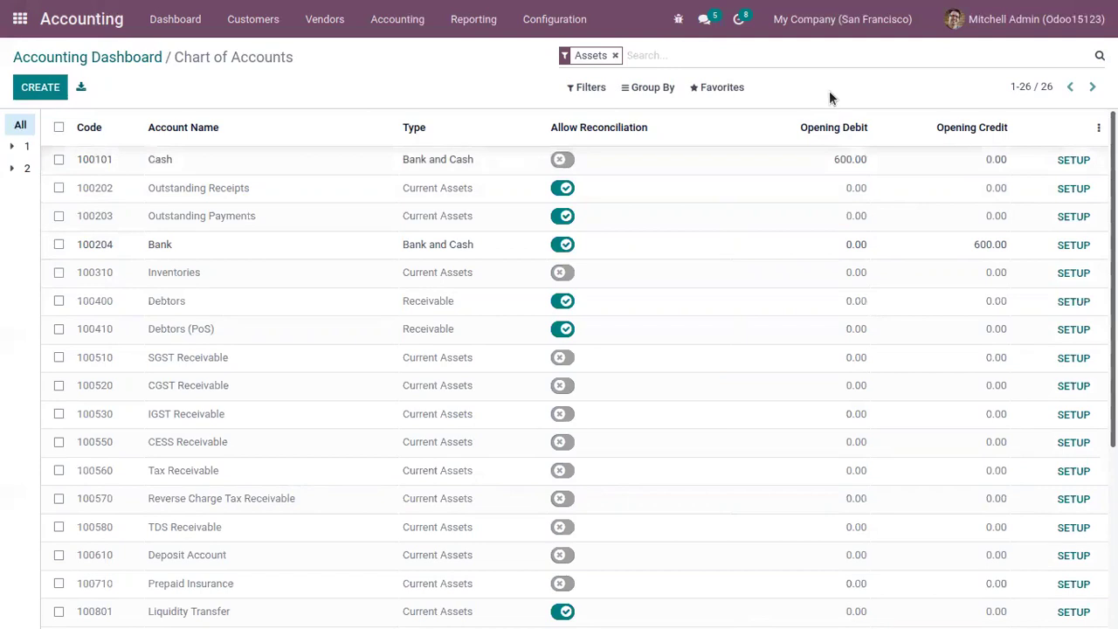
left_click(615, 55)
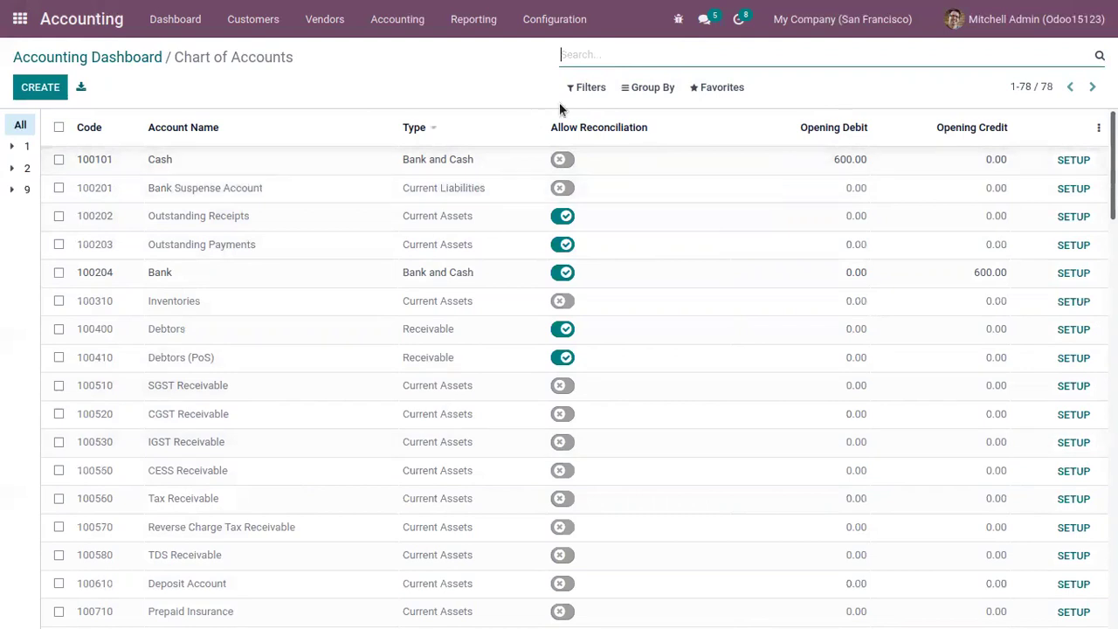
- Filter to Receivable Accounts, save a 5,000.00 opening credit on Debtors (100400), then clear the filter
type("rece")
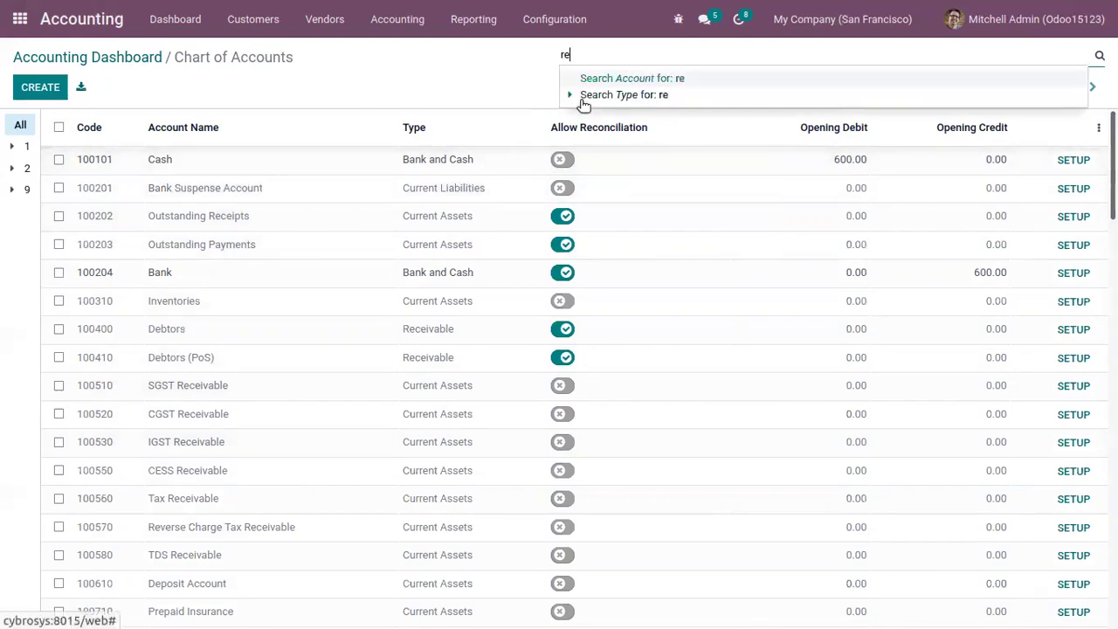
left_click(611, 95)
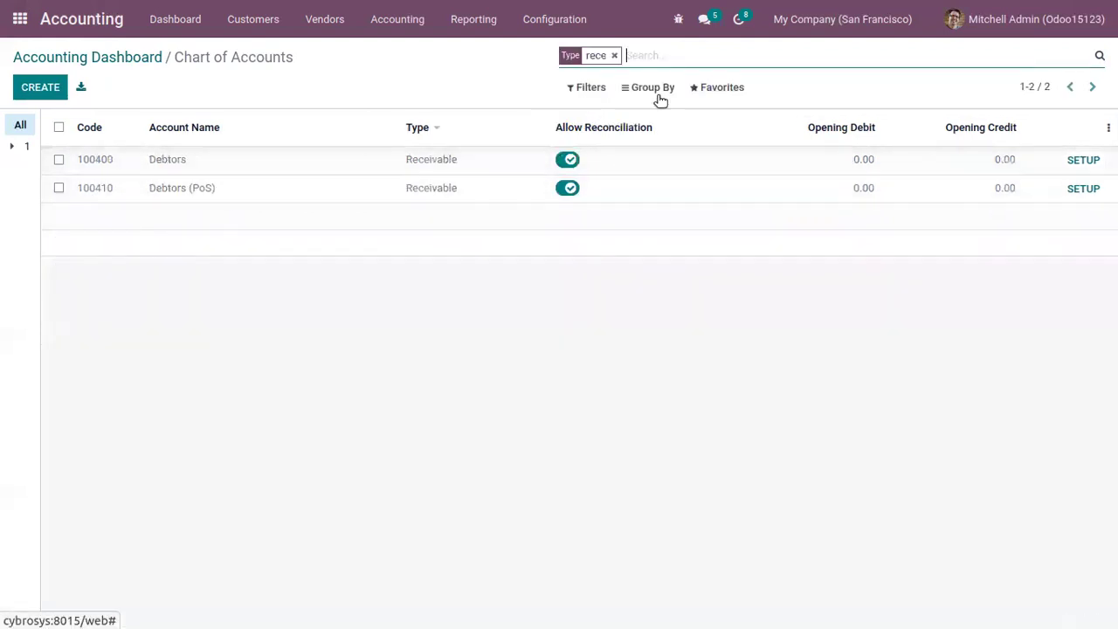
left_click(615, 55)
left_click(591, 86)
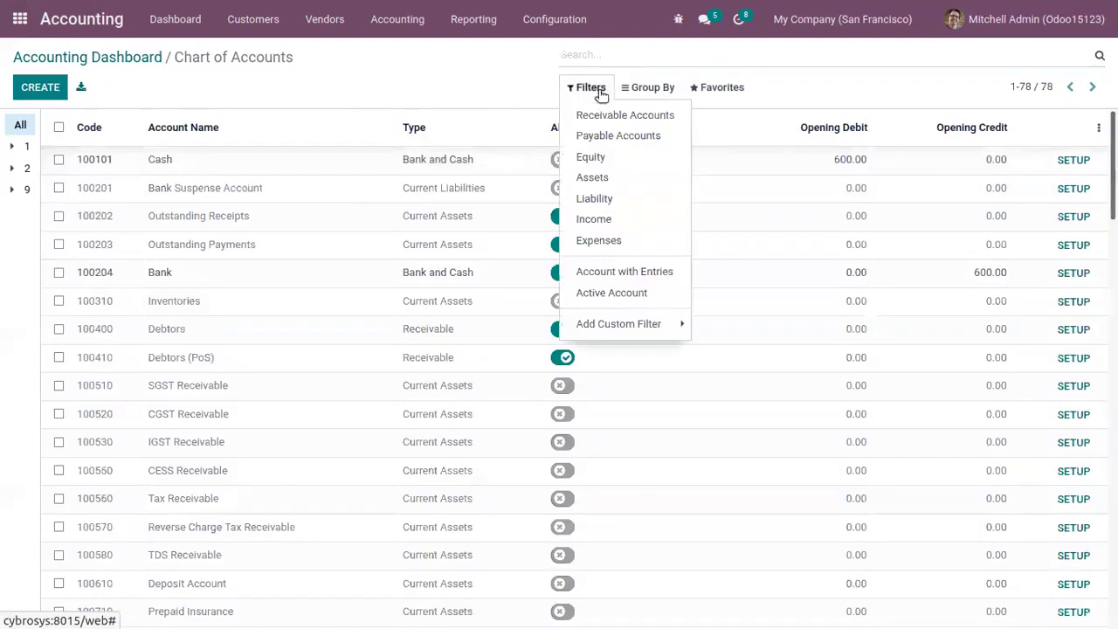
left_click(356, 99)
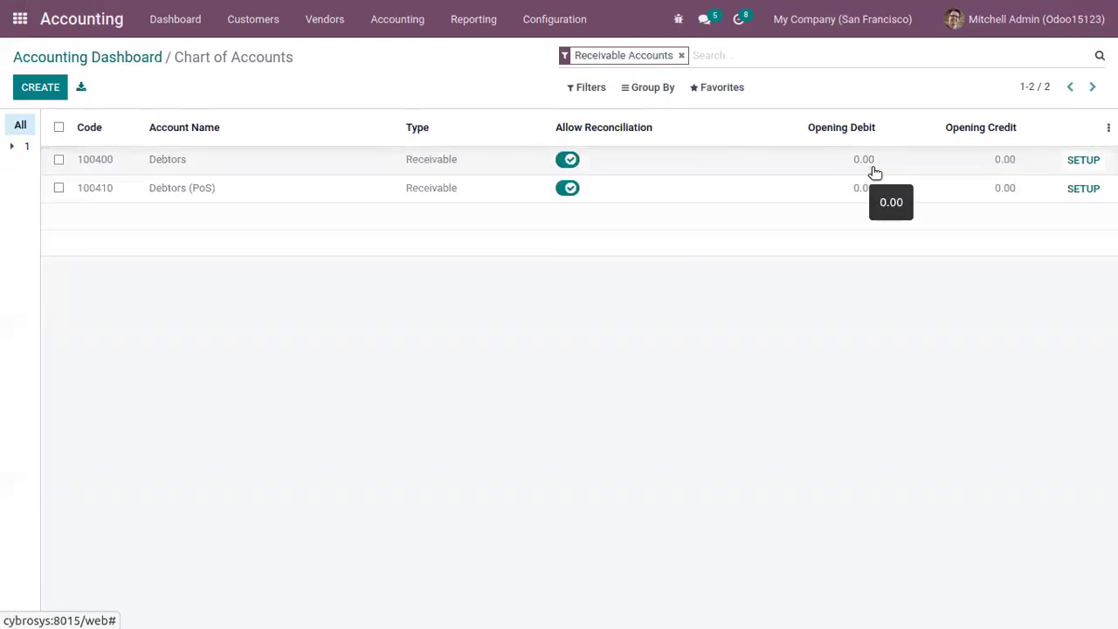
left_click(1006, 161)
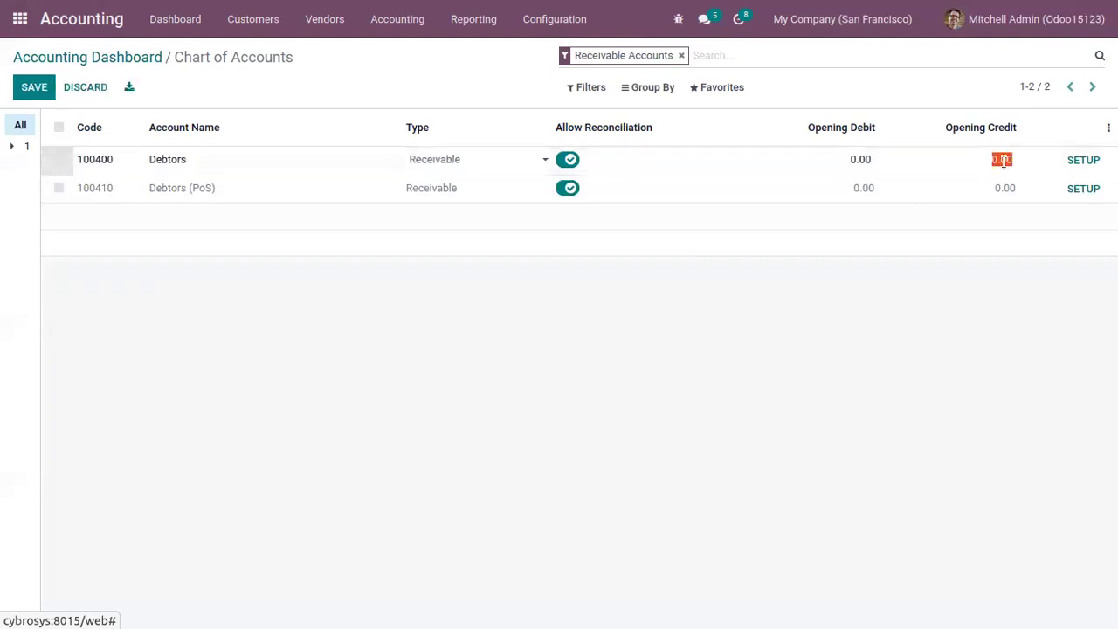
type("5000")
left_click(33, 86)
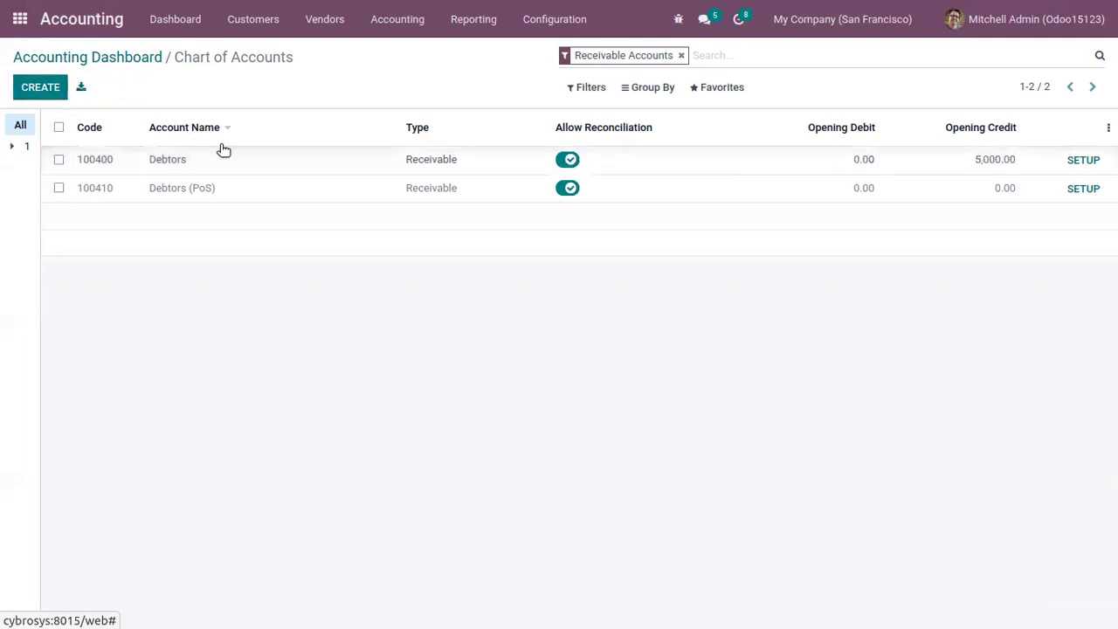
left_click(682, 55)
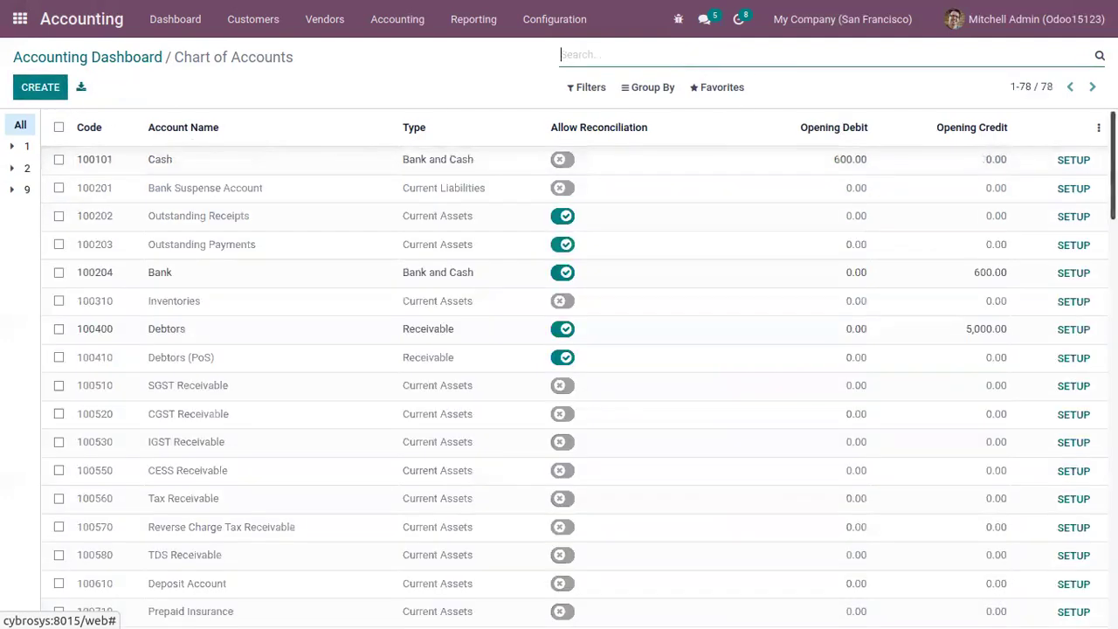
- Save a 4,000.00 opening debit on the Furniture account
scroll(297, 223, "down", 6)
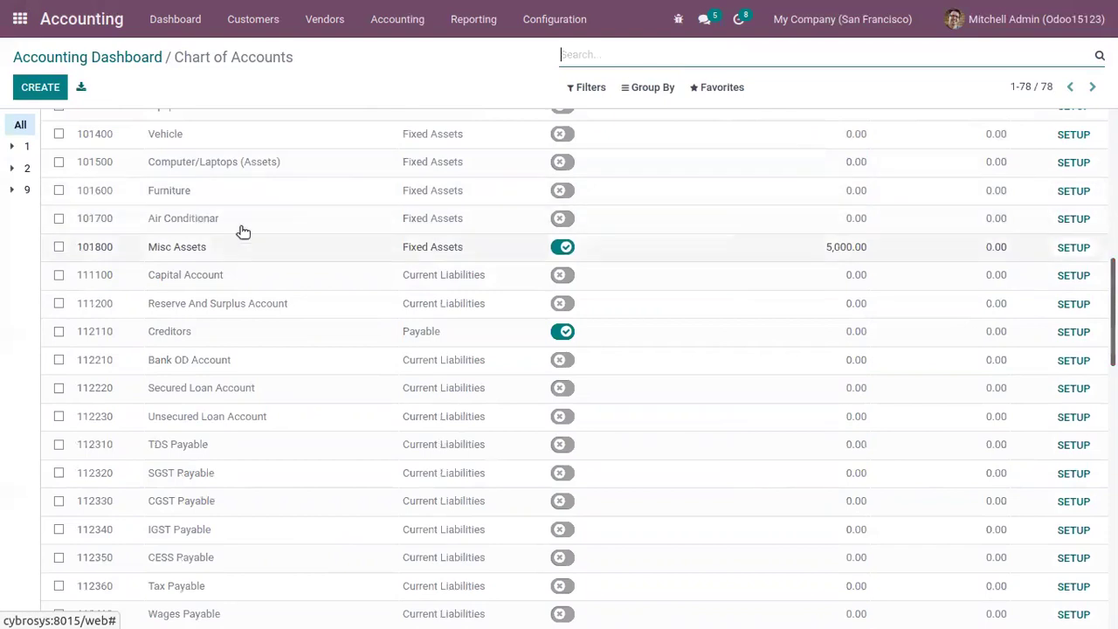
left_click(854, 190)
type("4")
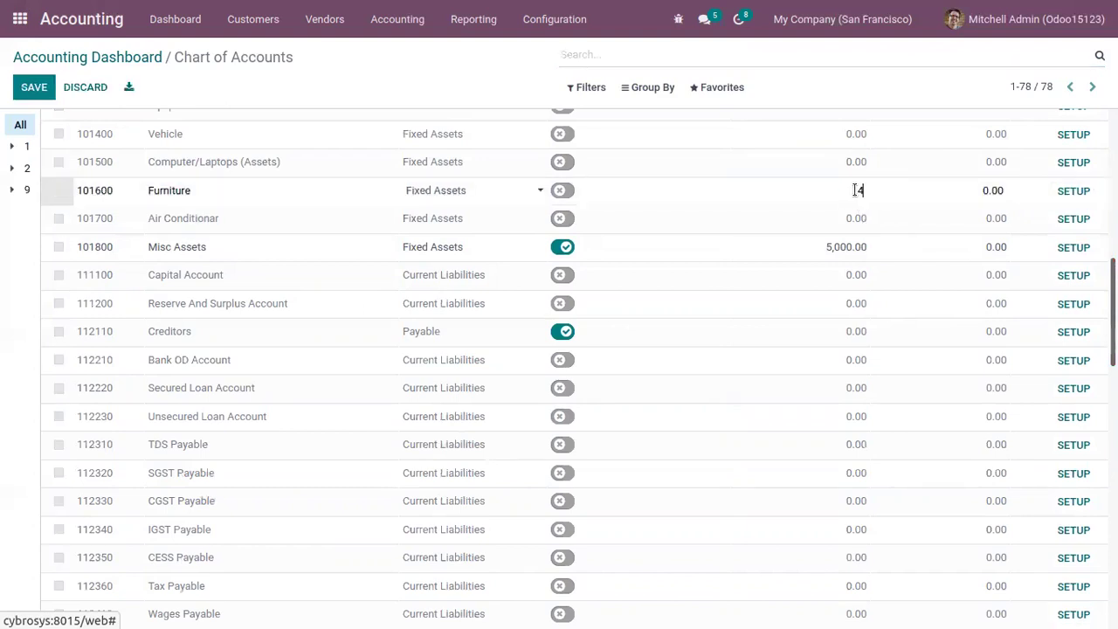
type("000")
left_click(832, 86)
- Save a 4,500.00 opening debit on Internet Expense (210500)
scroll(145, 267, "up", 5)
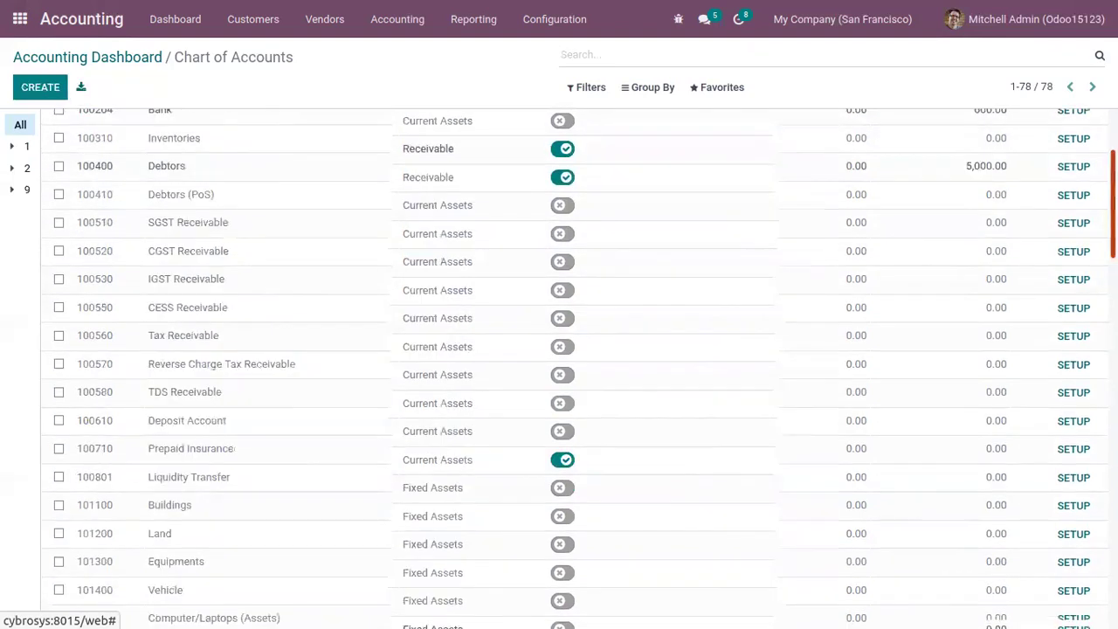
scroll(145, 267, "down", 15)
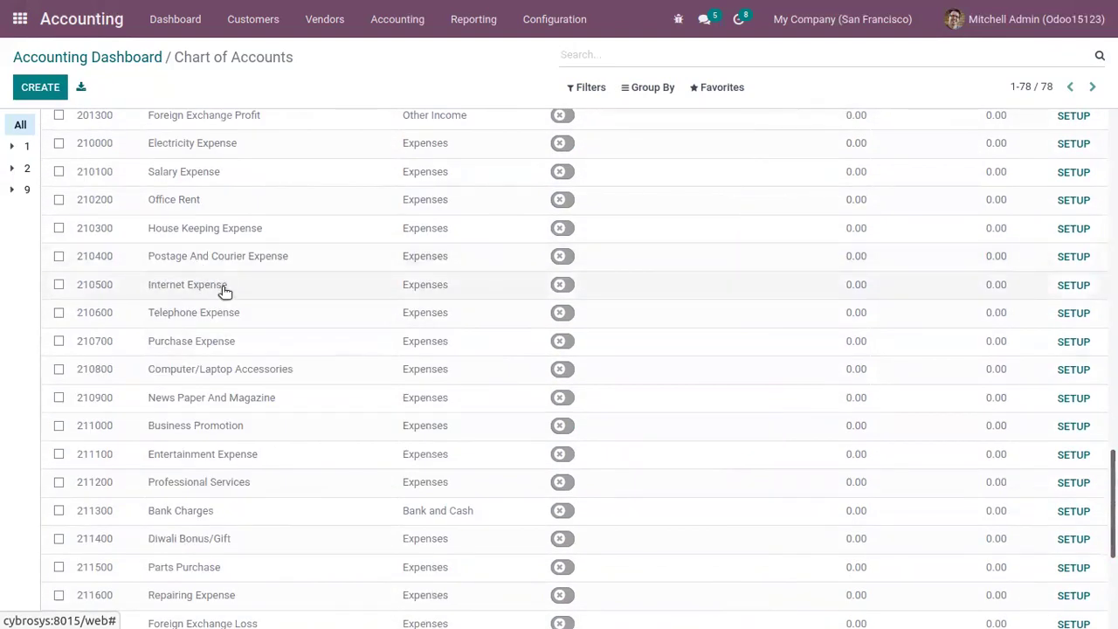
left_click(858, 289)
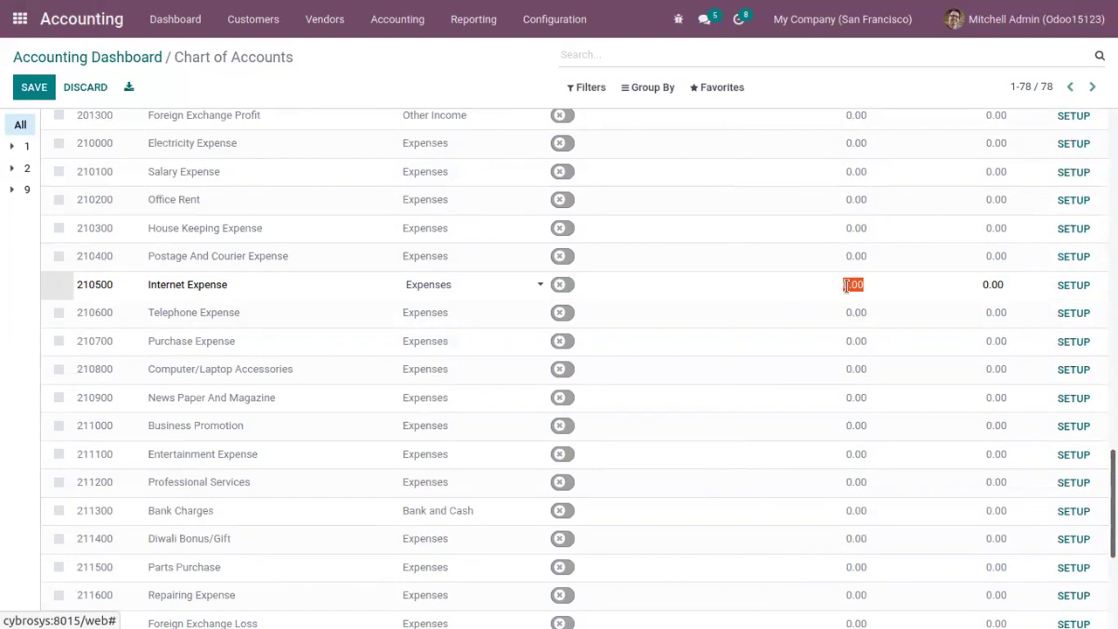
type("4500")
left_click(441, 81)
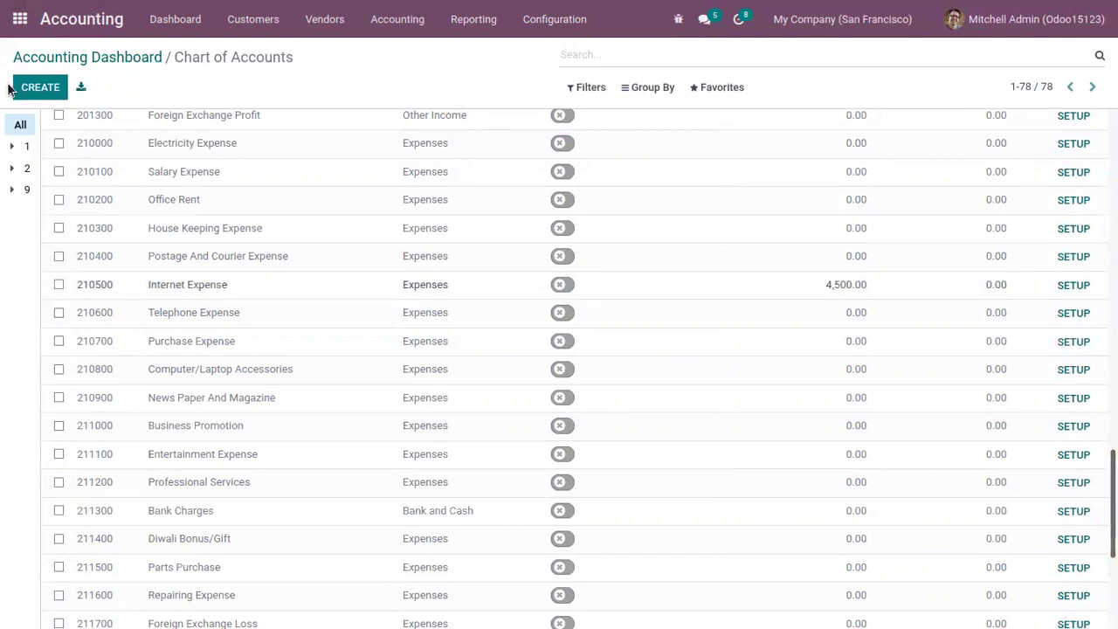
scroll(882, 178, "up", 10)
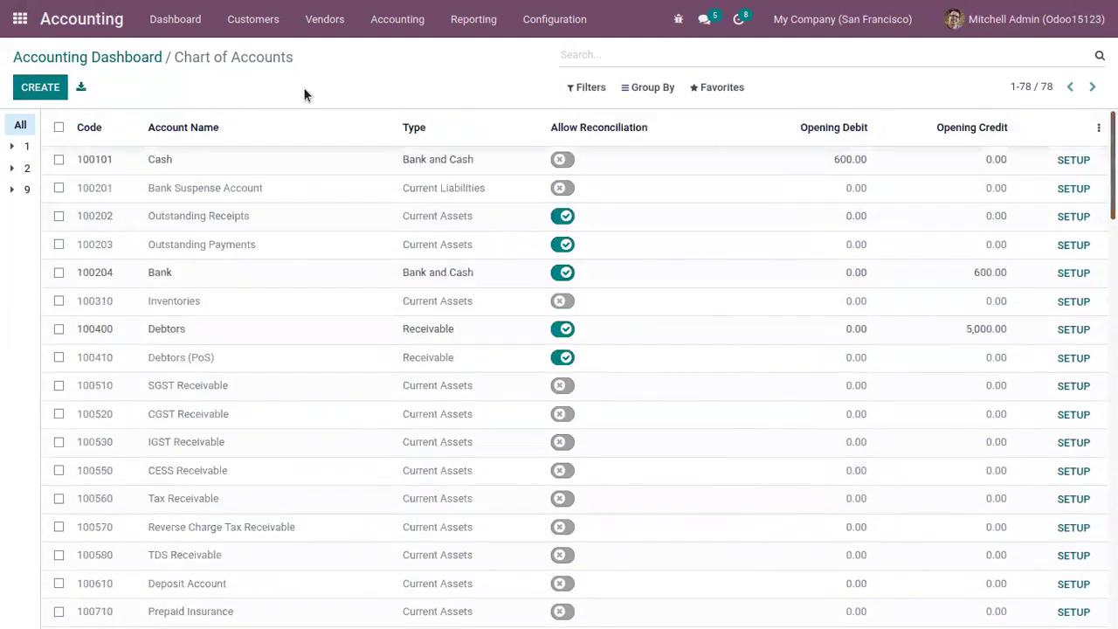
- Go to Journal Entries and open the draft Opening Journal Entry MISC/2020/12/0001
left_click(385, 23)
left_click(423, 75)
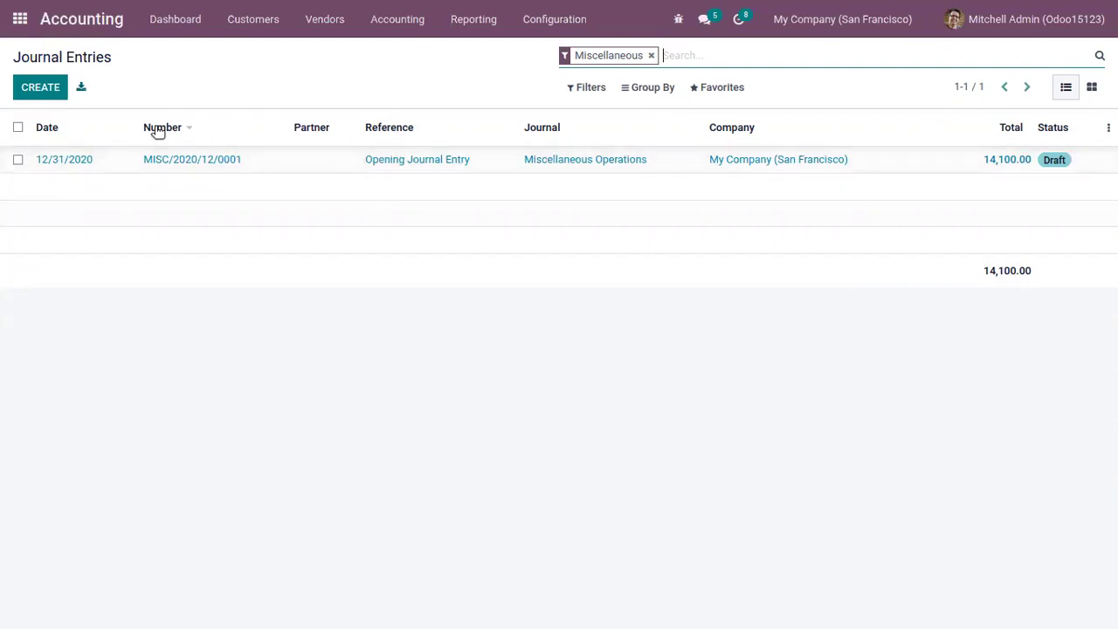
mouse_move(155, 129)
left_click(239, 159)
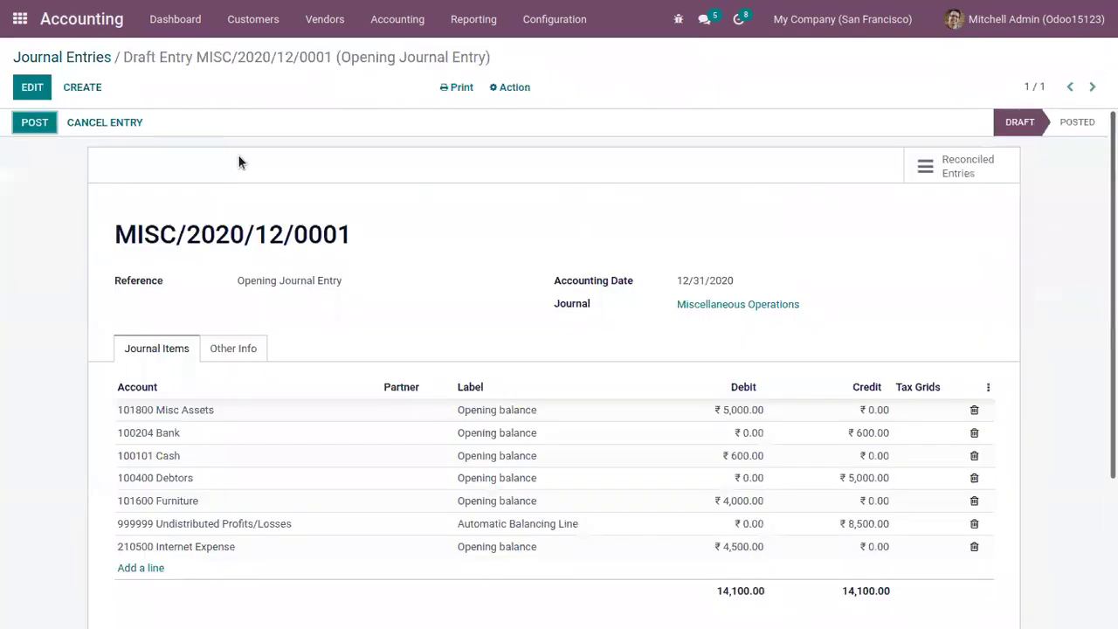
- Review the entry's journal items and highlight the 14,100.00 debit and credit totals
scroll(482, 375, "down", 2)
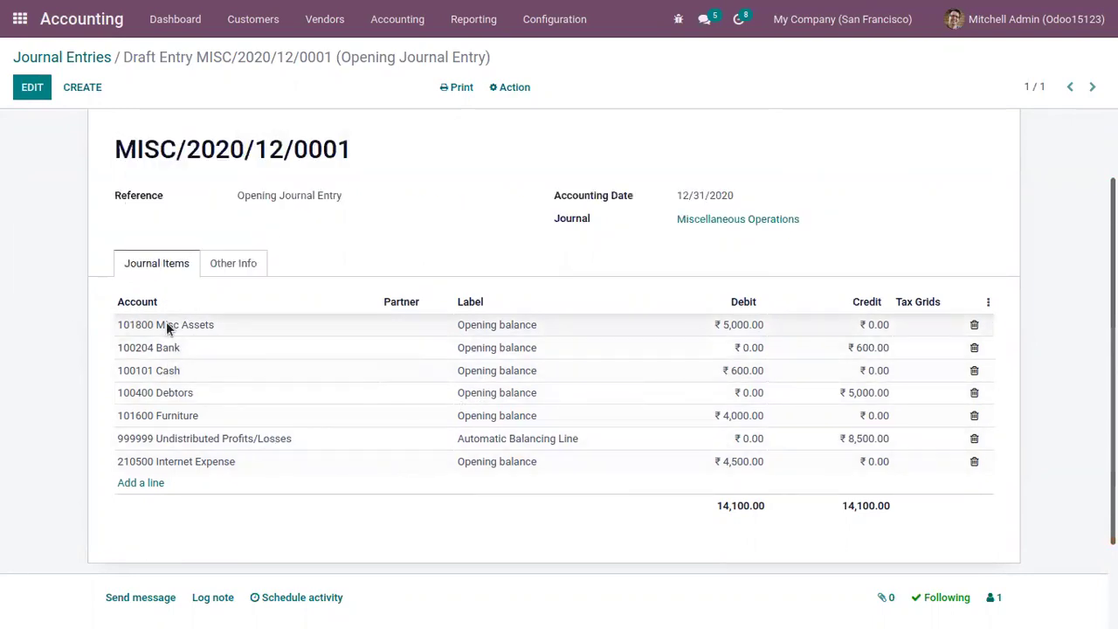
mouse_move(178, 322)
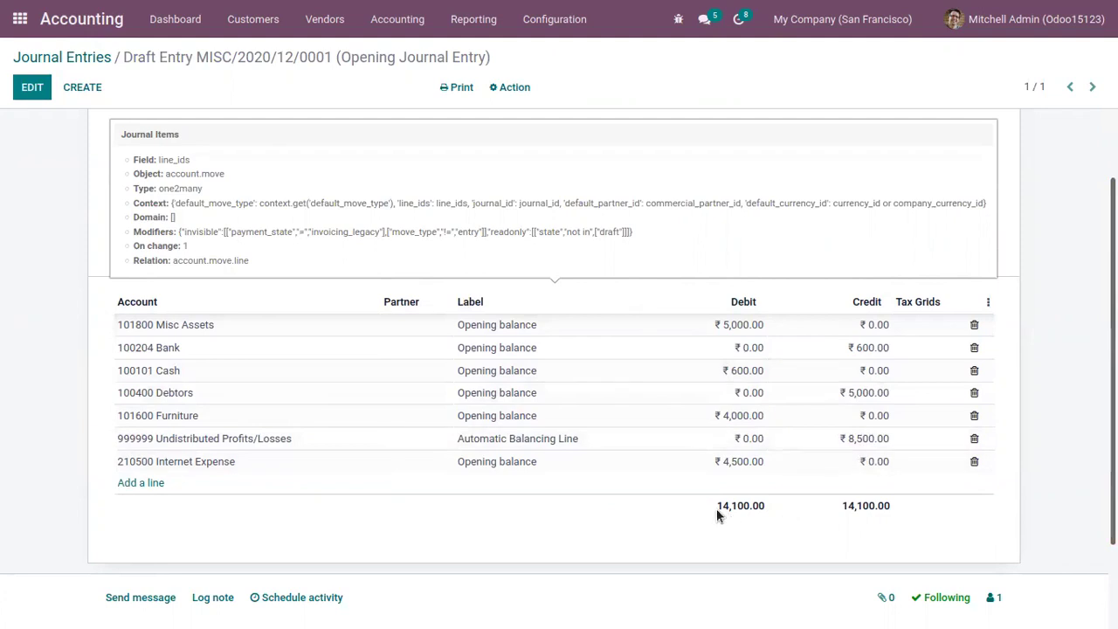
left_click_drag(716, 515, 922, 515)
- Put the Opening Journal Entry into edit mode and check its 14,100.00 debit total
left_click(878, 511)
key("alt+a")
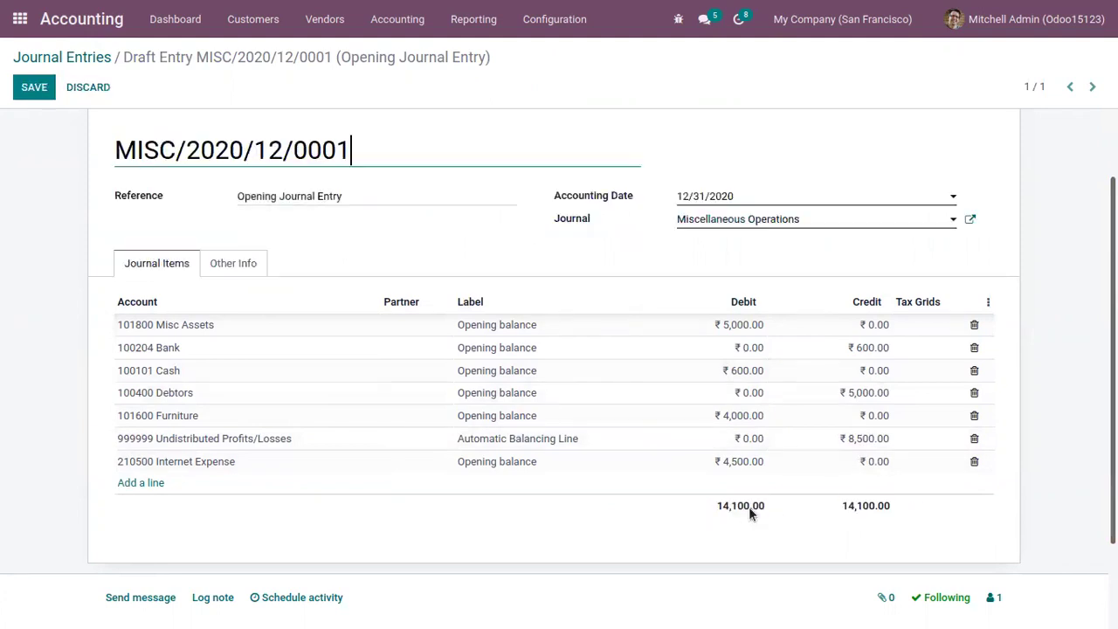
double_click(748, 507)
left_click(797, 541)
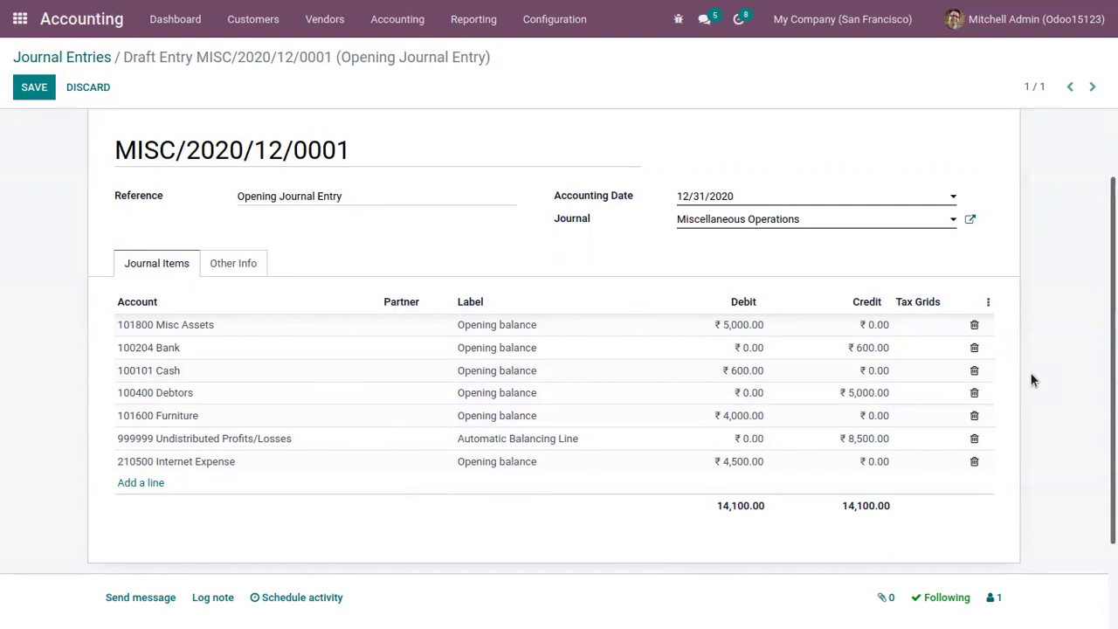
- Add a new journal line but leave it blank, with no account chosen
left_click(145, 485)
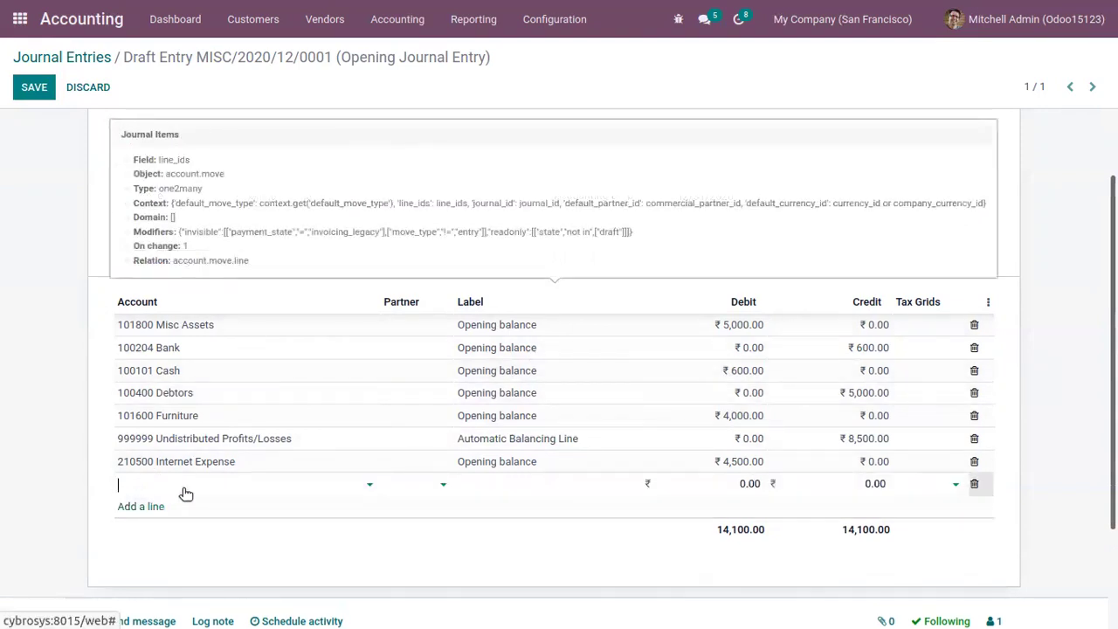
left_click(75, 494)
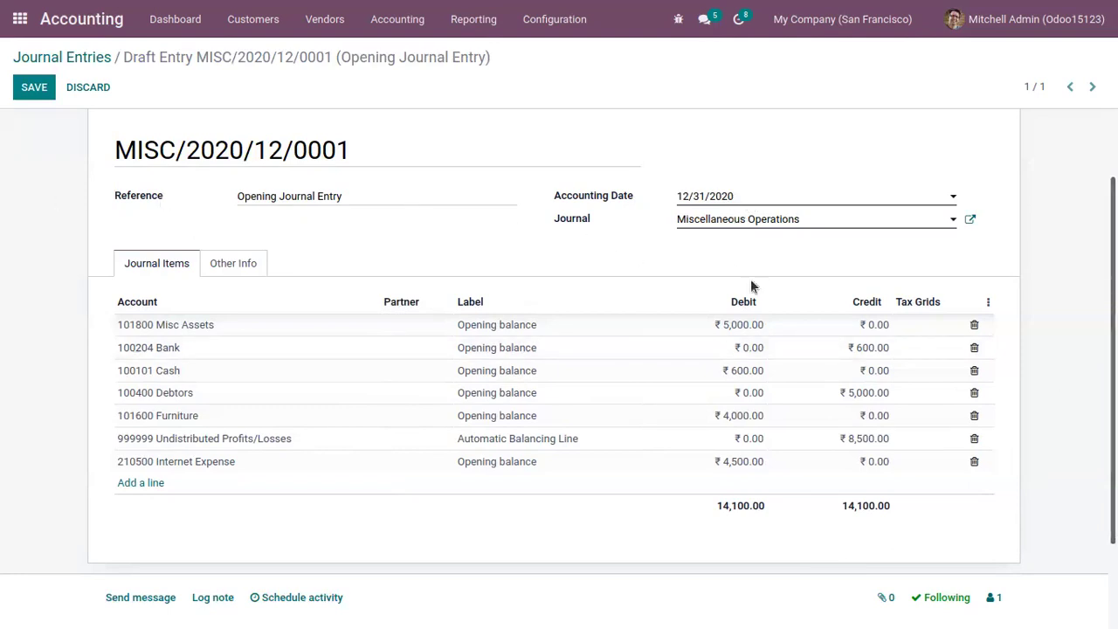
scroll(751, 284, "up", 2)
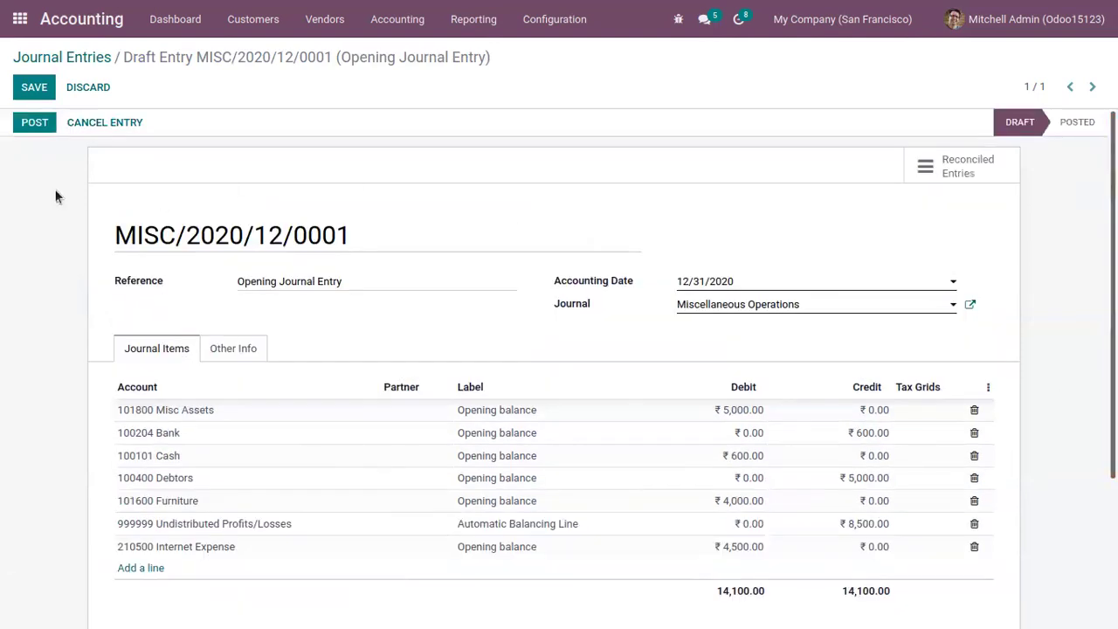
left_click(46, 88)
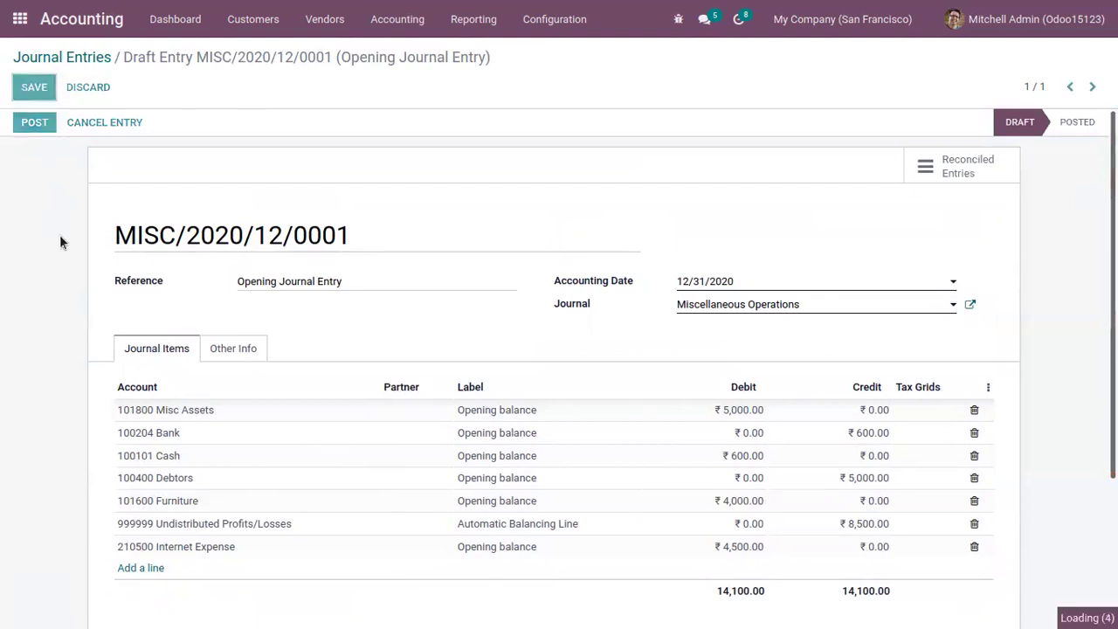
left_click(31, 125)
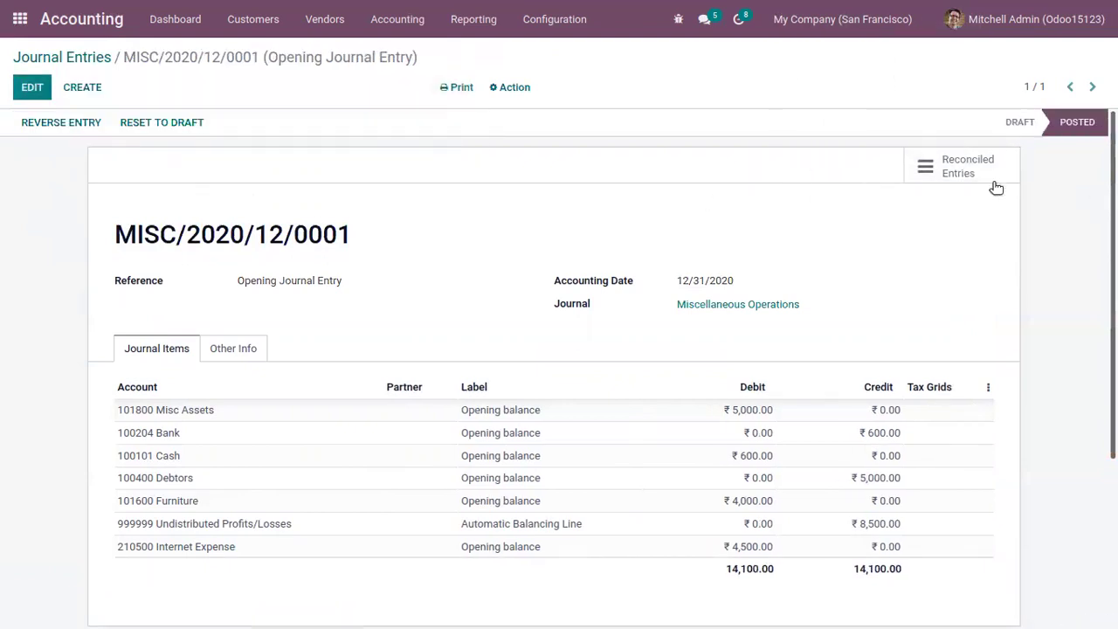
left_click(977, 161)
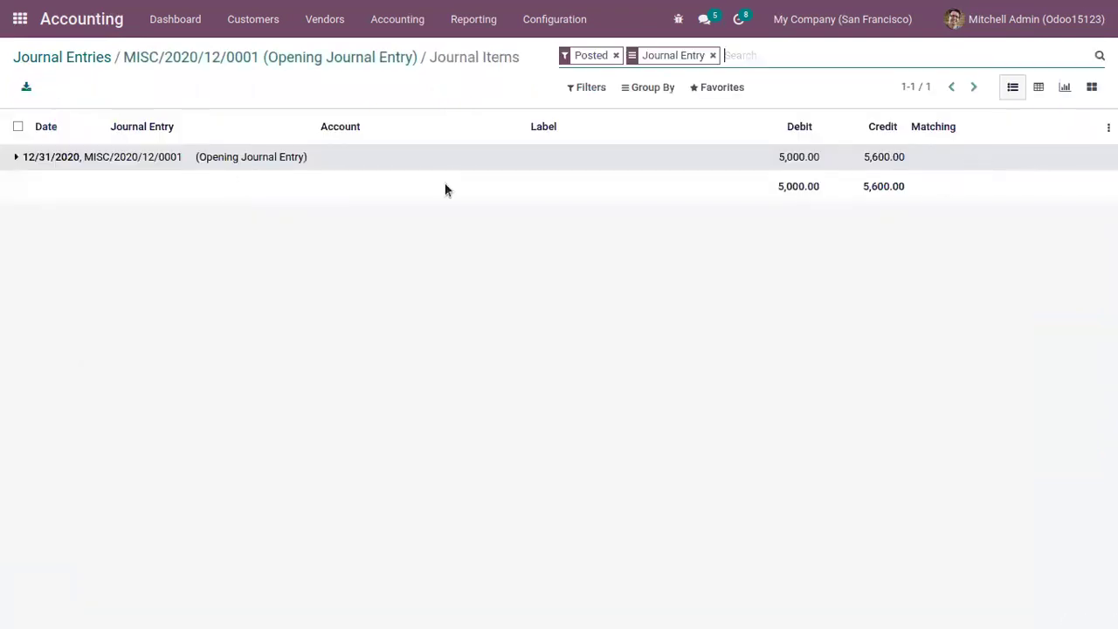
left_click(17, 158)
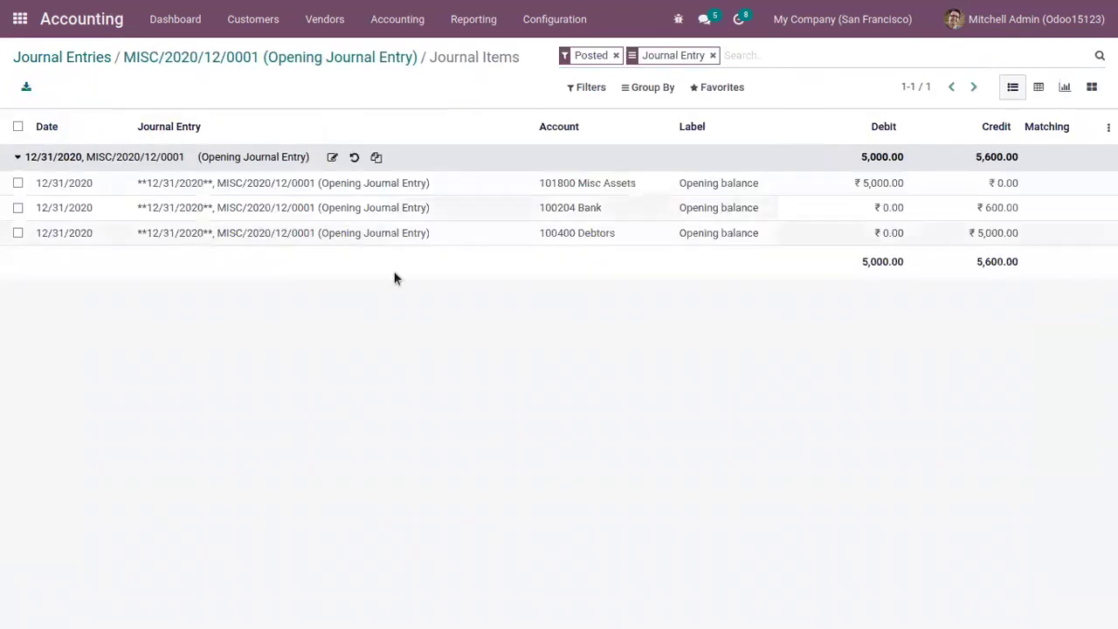
left_click(323, 59)
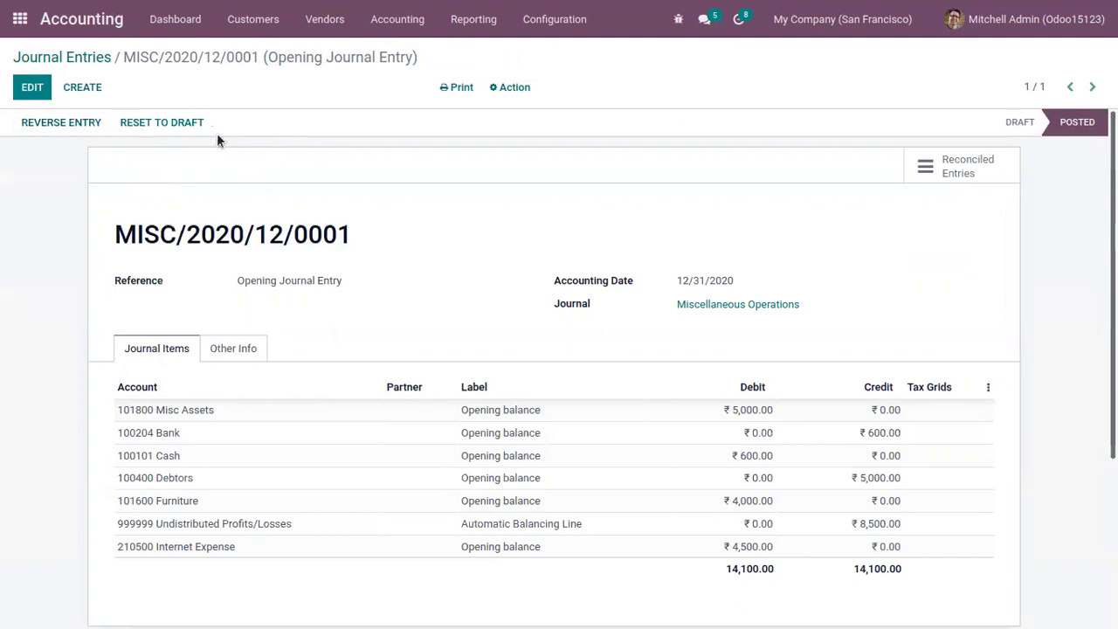
mouse_move(172, 229)
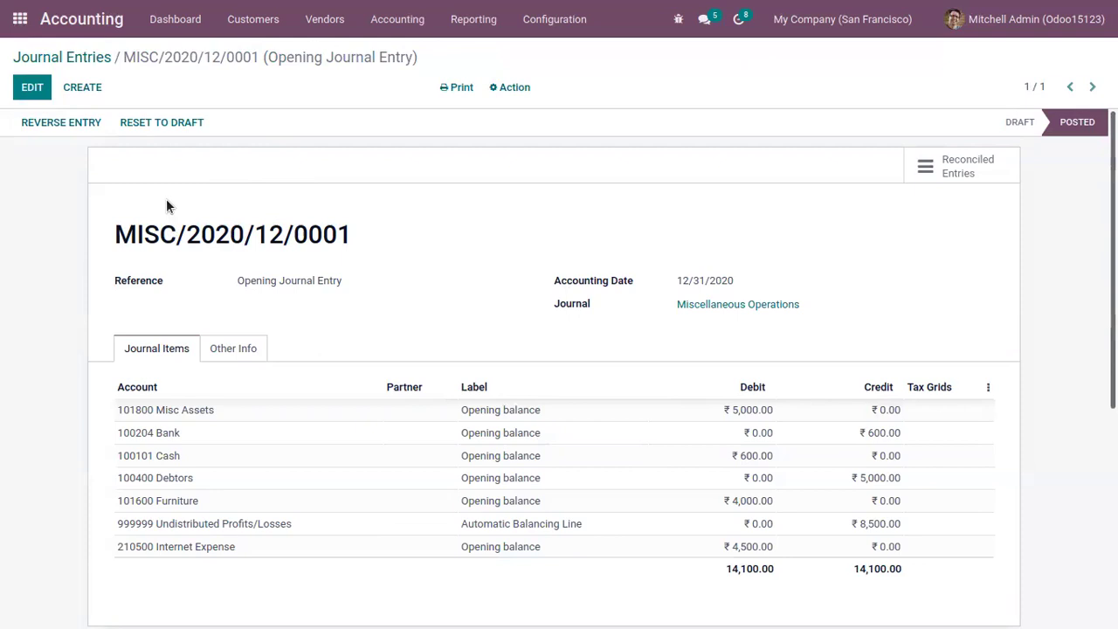
- Start a new journal entry with the reference 'Opening Balance reference'
left_click(62, 55)
left_click(40, 90)
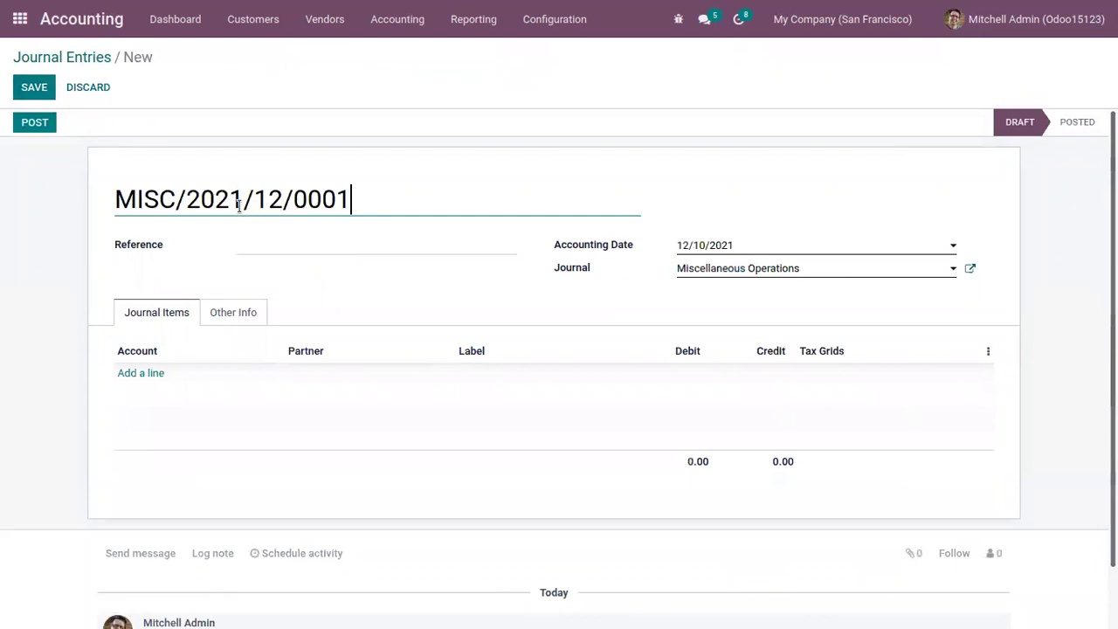
left_click(295, 242)
type("Opening Balance referen")
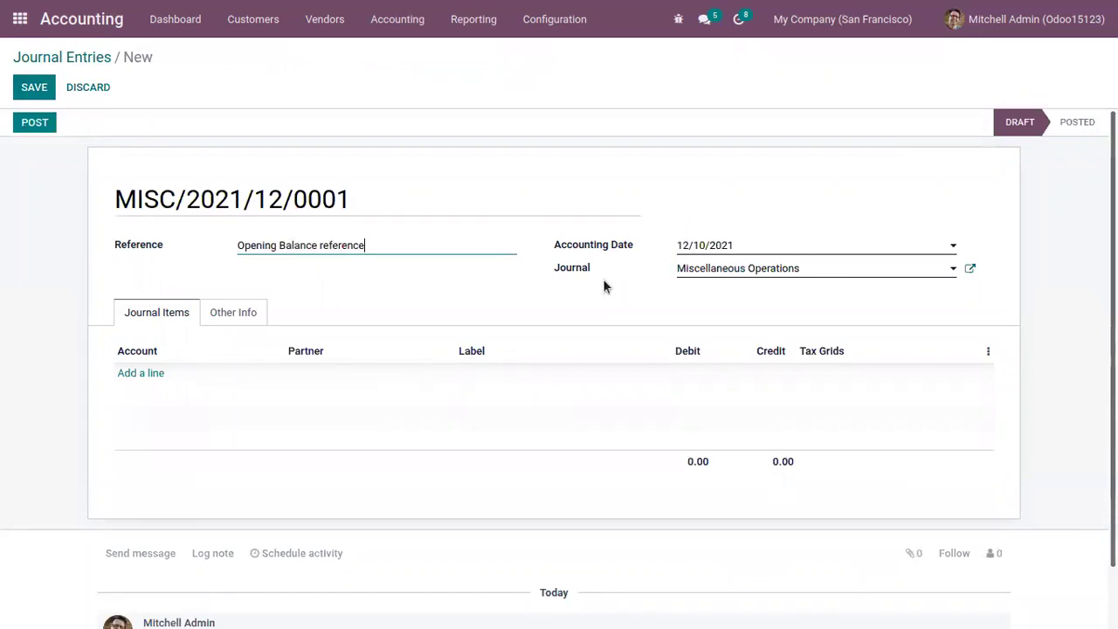
- Add Azure Interior lines: 200110 Local Sales crediting 560, and 100400 Debtors
left_click(141, 375)
type("loca")
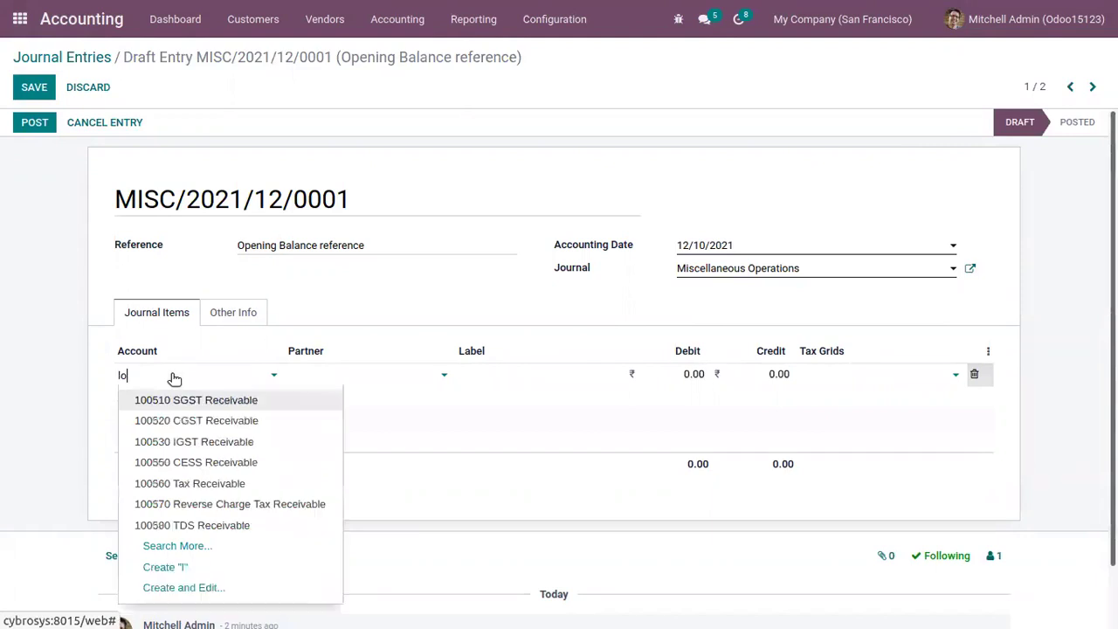
left_click(208, 405)
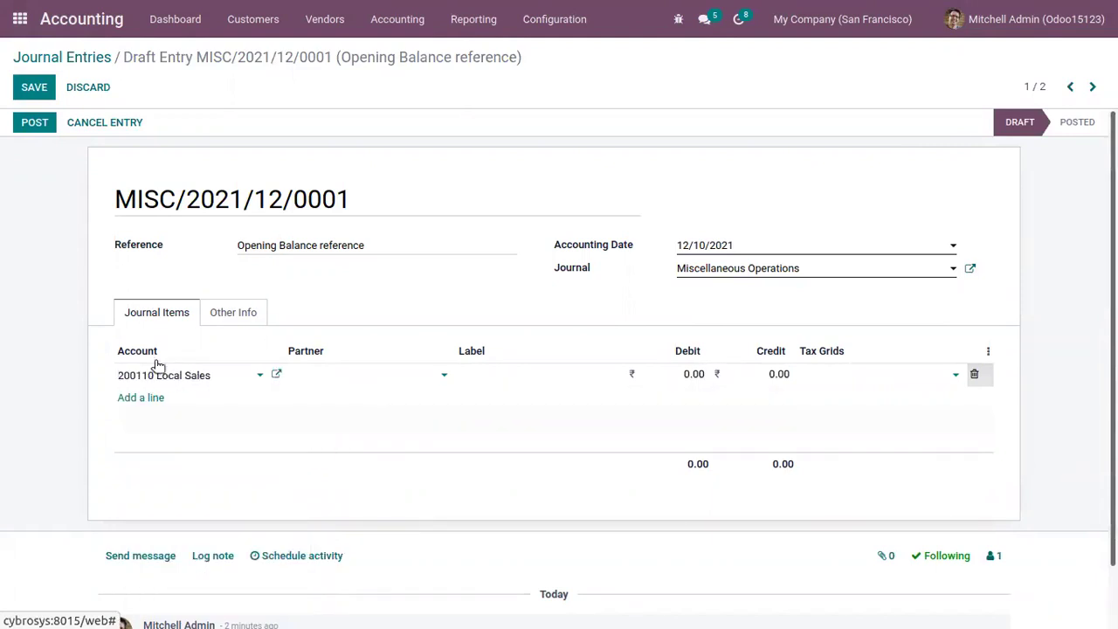
left_click(387, 377)
left_click(393, 402)
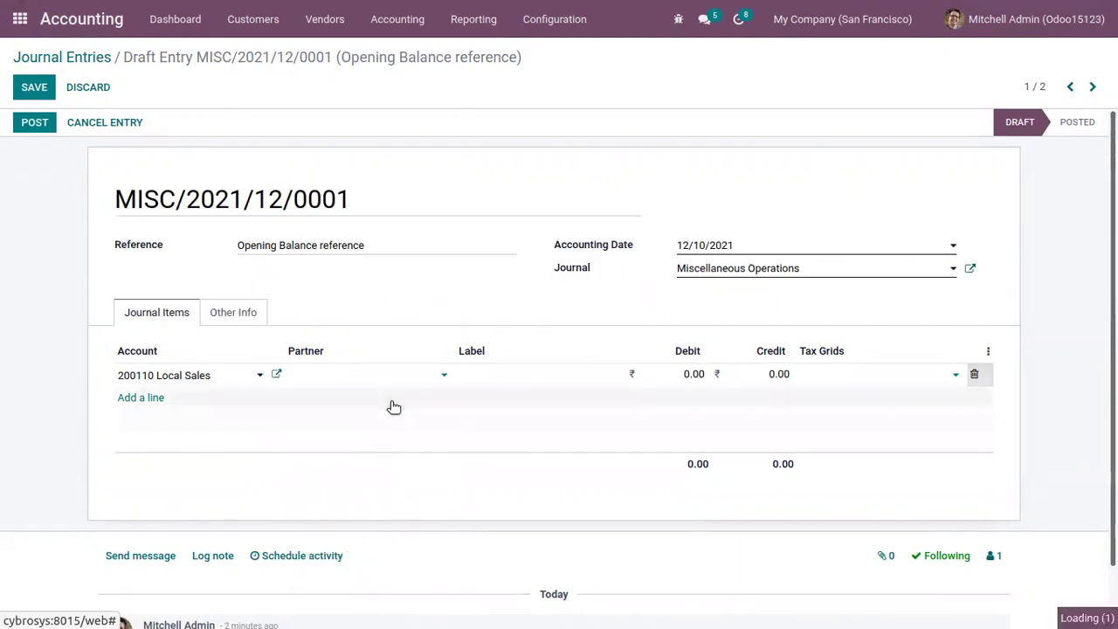
left_click(692, 376)
left_click(757, 377)
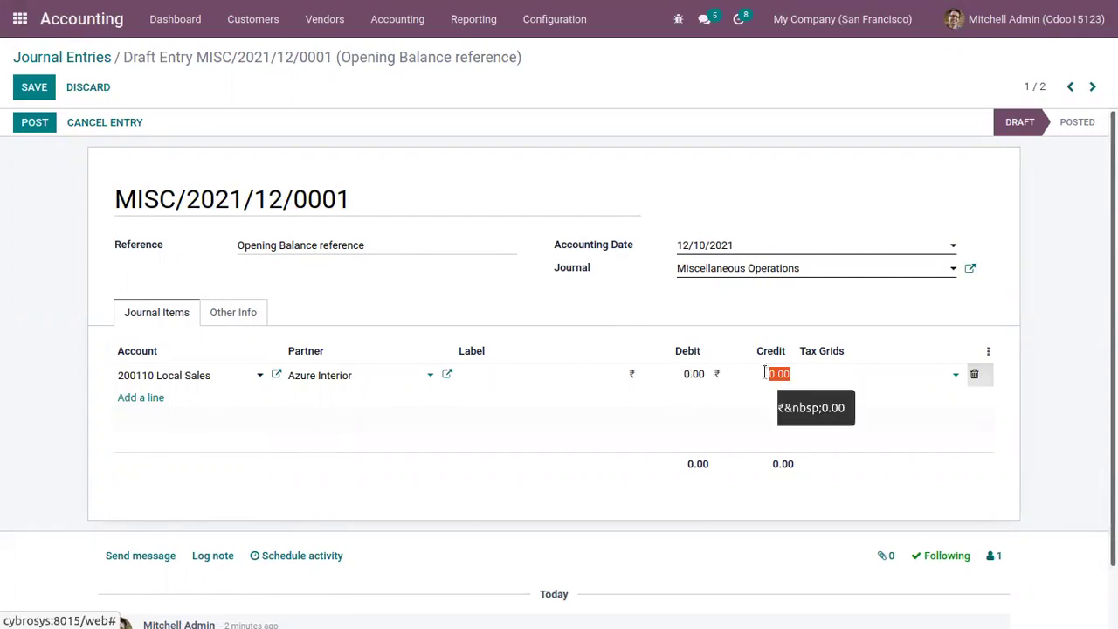
type("567")
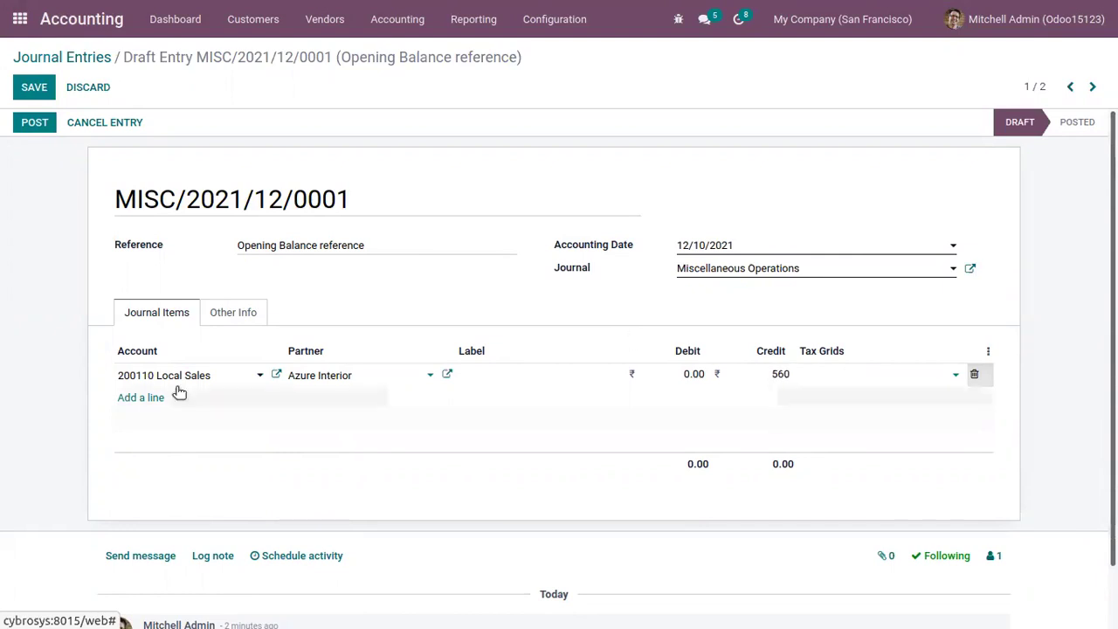
left_click(144, 397)
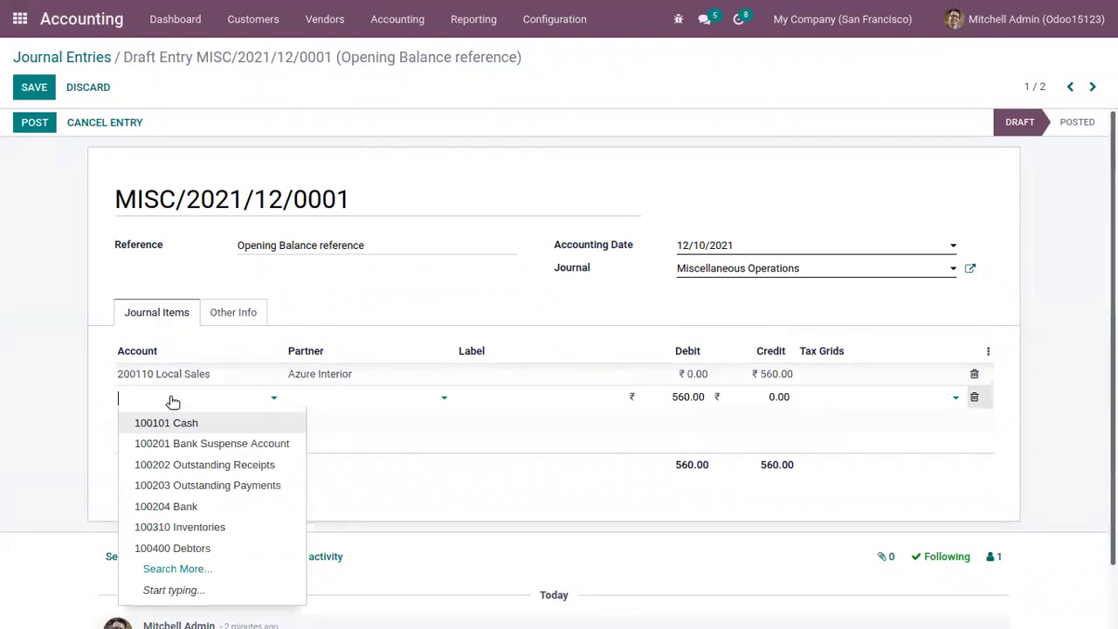
type("de")
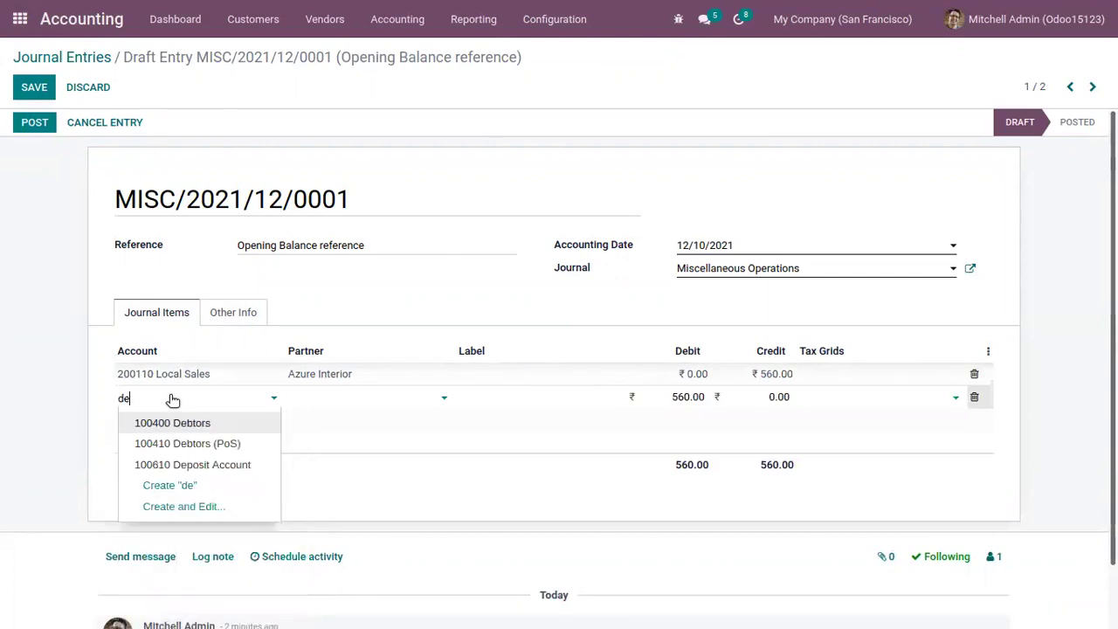
left_click(214, 424)
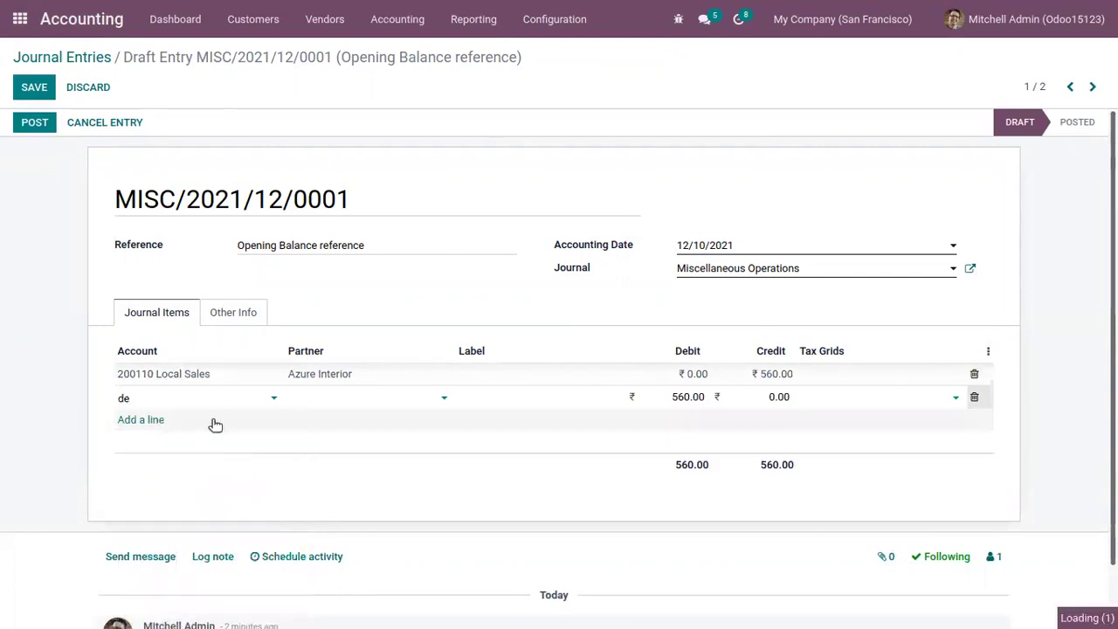
left_click(385, 410)
left_click(367, 423)
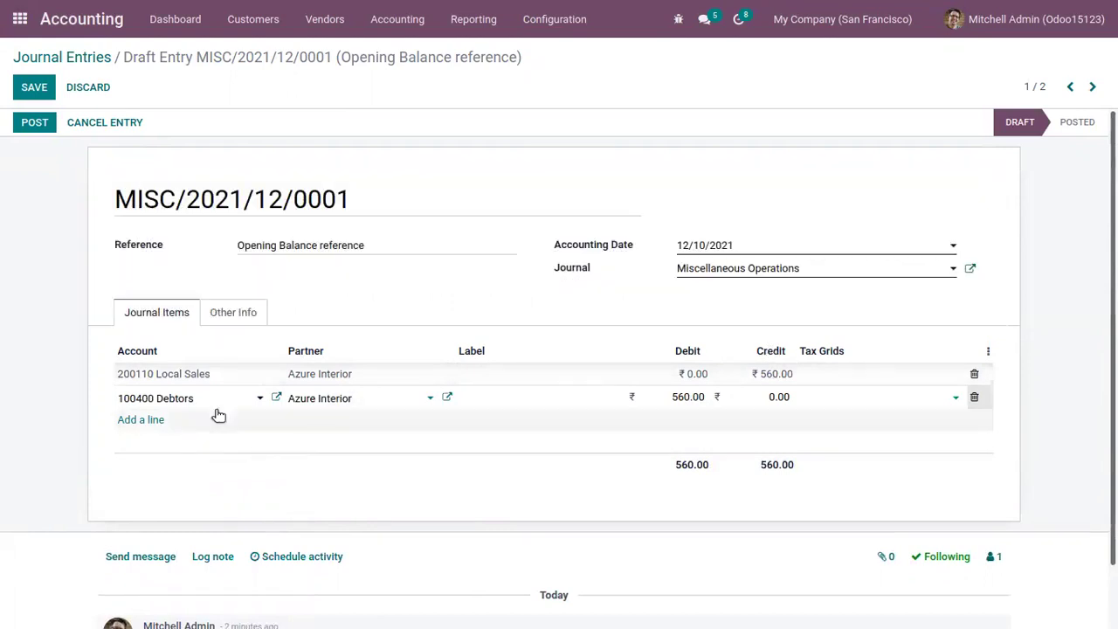
- Add a 210700 Purchase Expense line debiting 600 and a 112110 Creditors line crediting 600
left_click(147, 421)
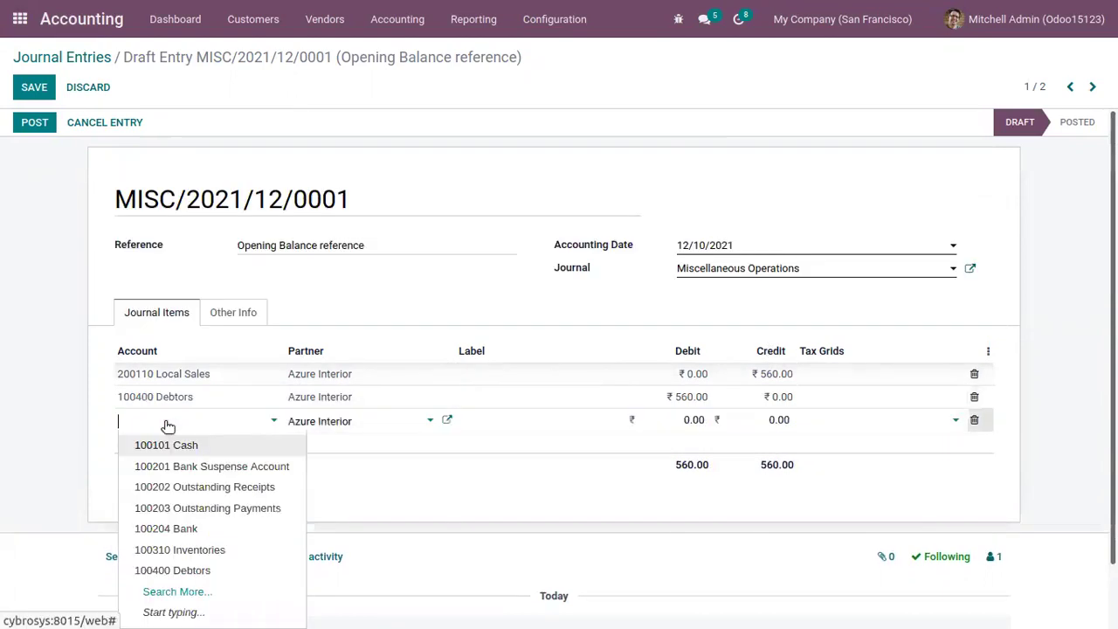
type("e Exp")
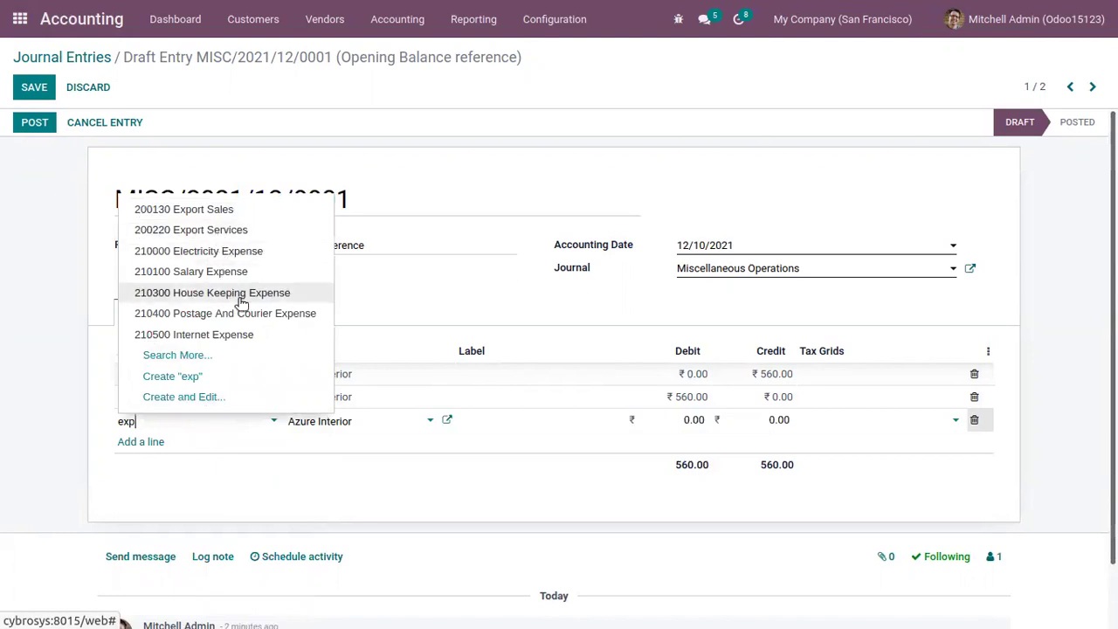
type("en")
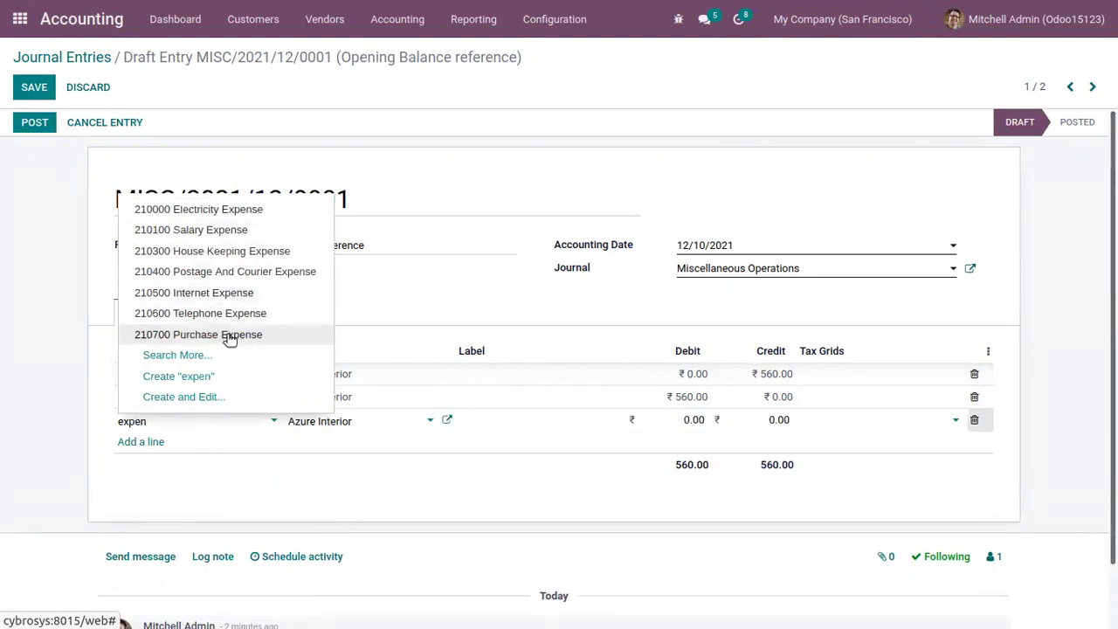
left_click(225, 332)
left_click(681, 420)
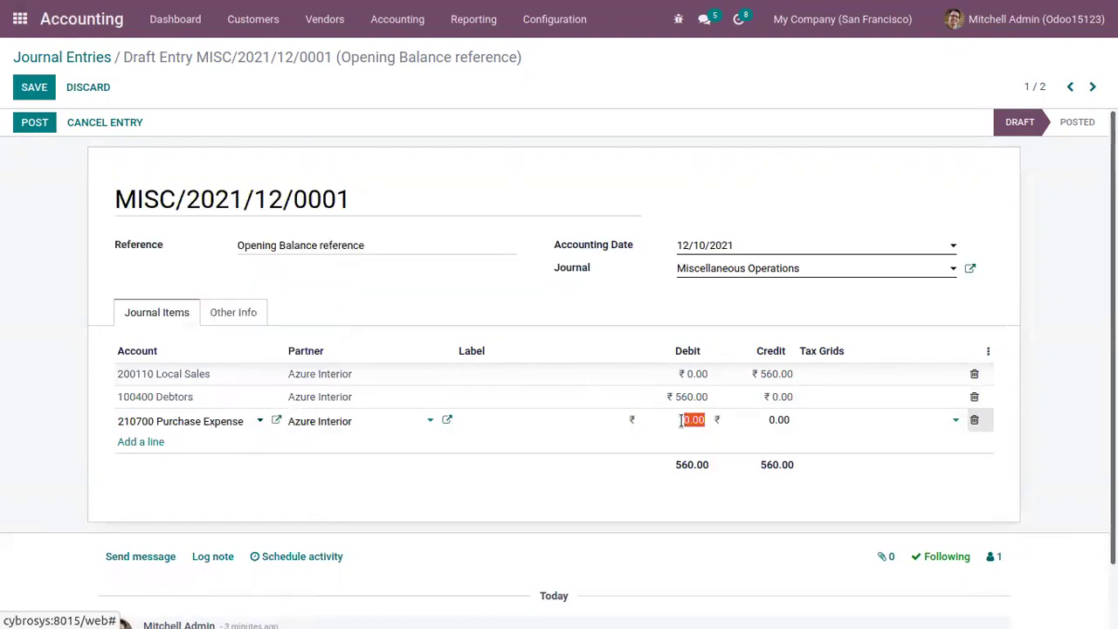
type("600")
left_click(576, 487)
left_click(140, 442)
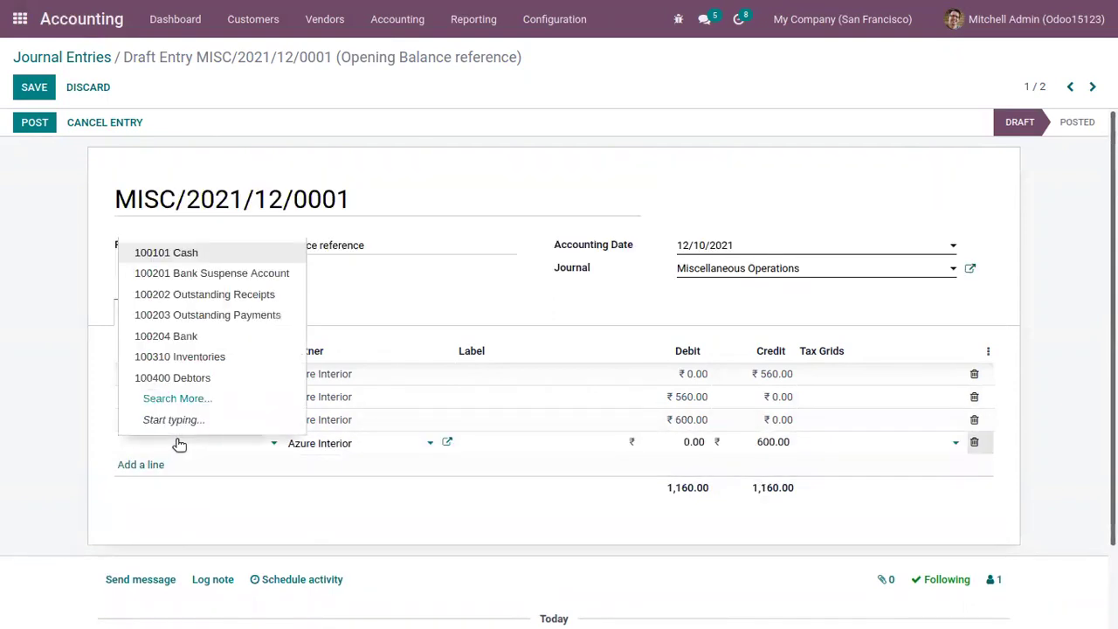
type("cr")
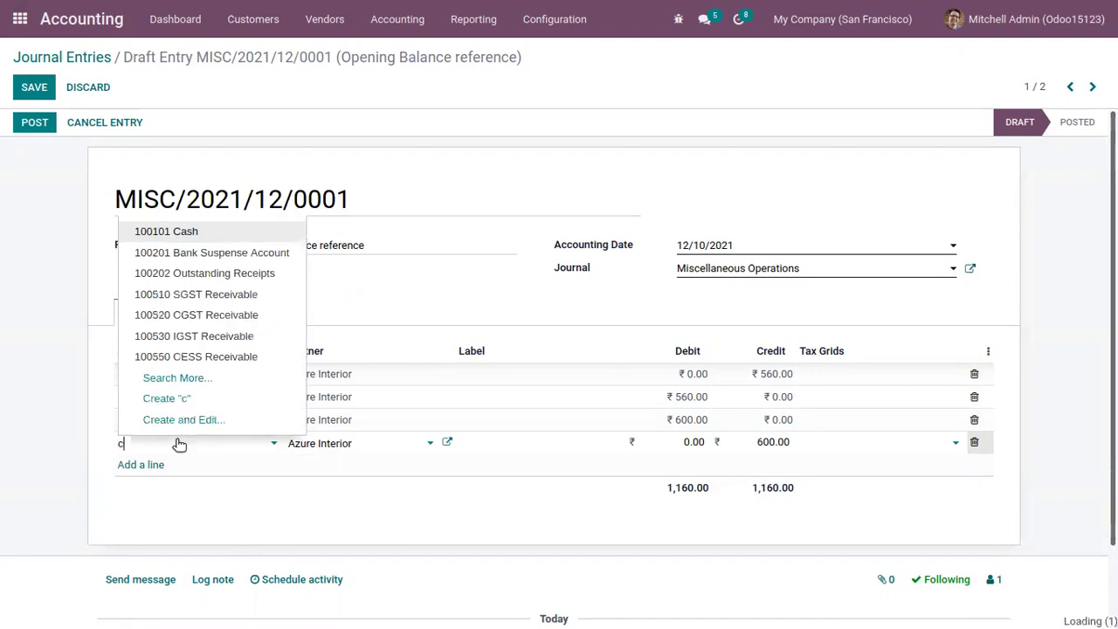
left_click(207, 468)
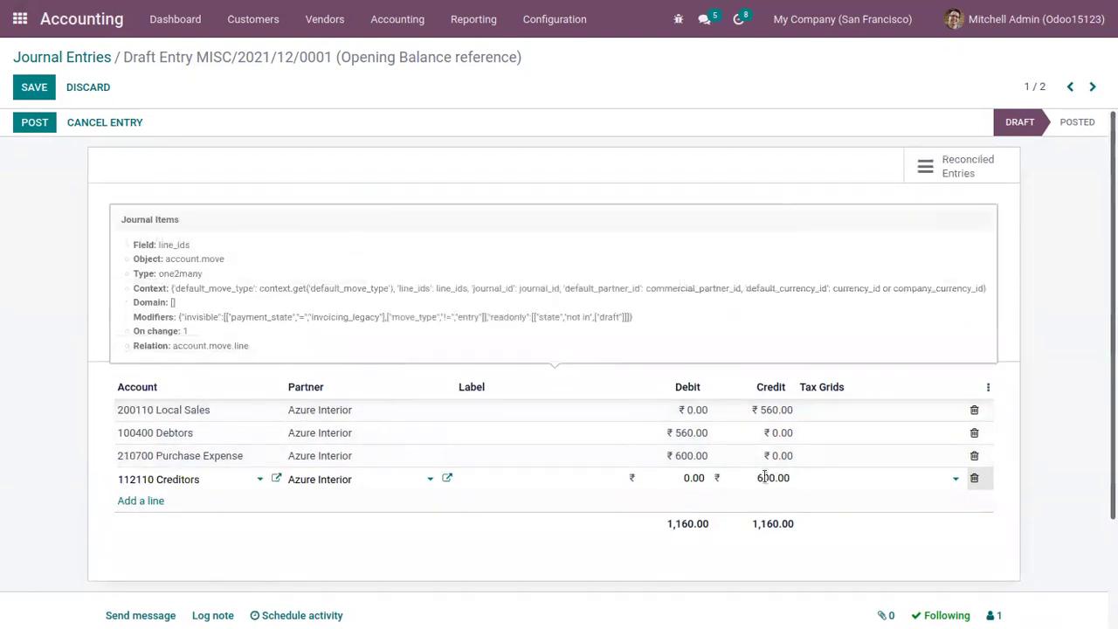
left_click(892, 553)
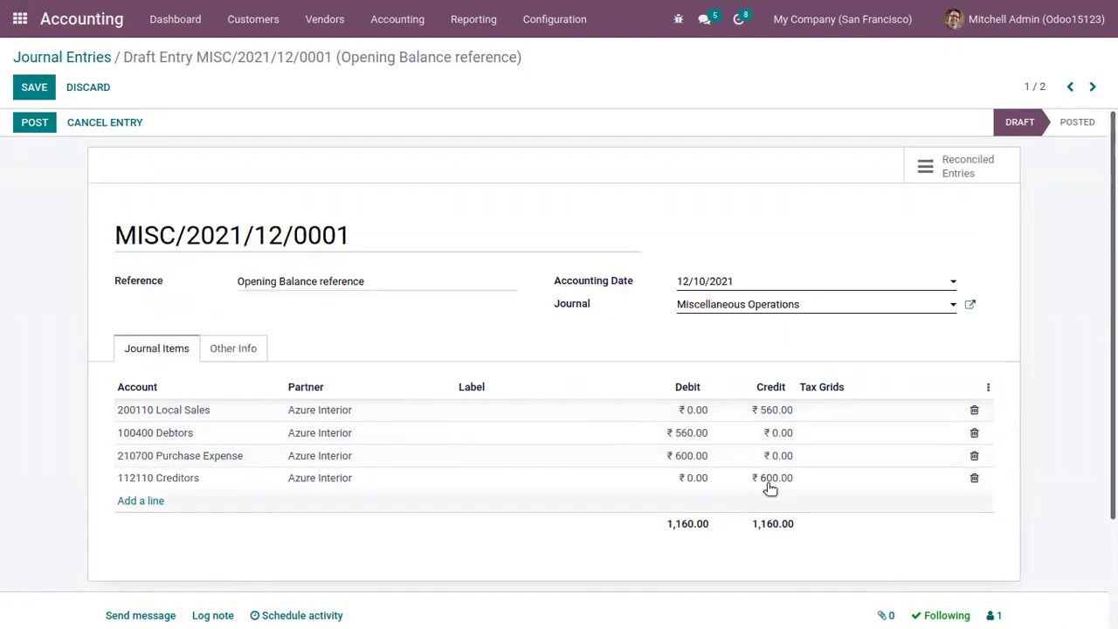
- Add a 100310 Inventories line crediting 700
left_click(141, 502)
left_click(159, 497)
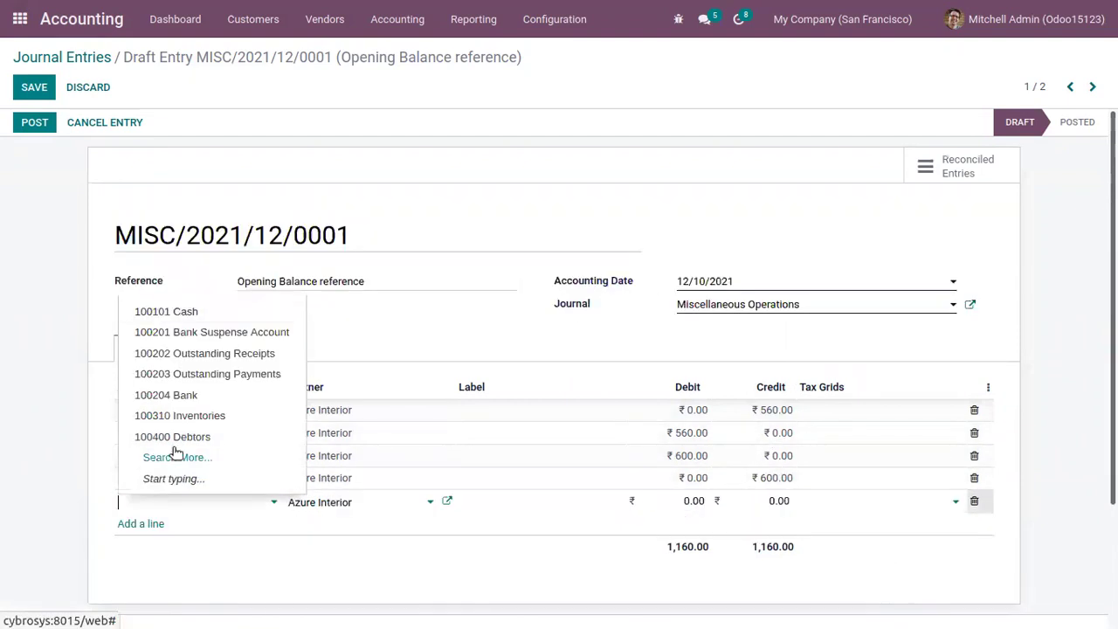
left_click(232, 417)
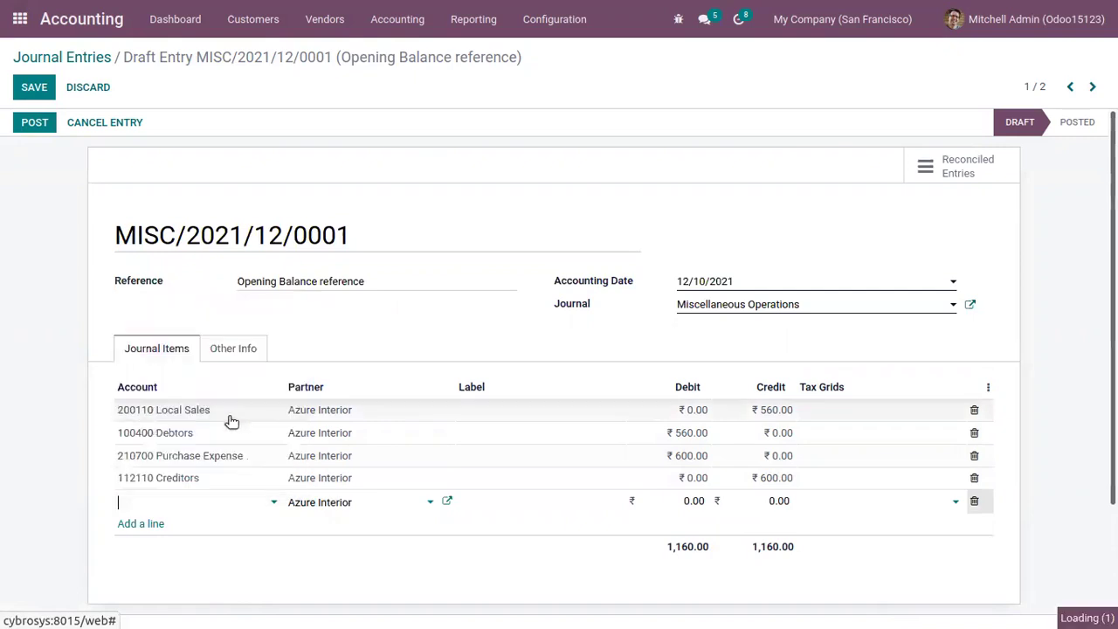
left_click(773, 501)
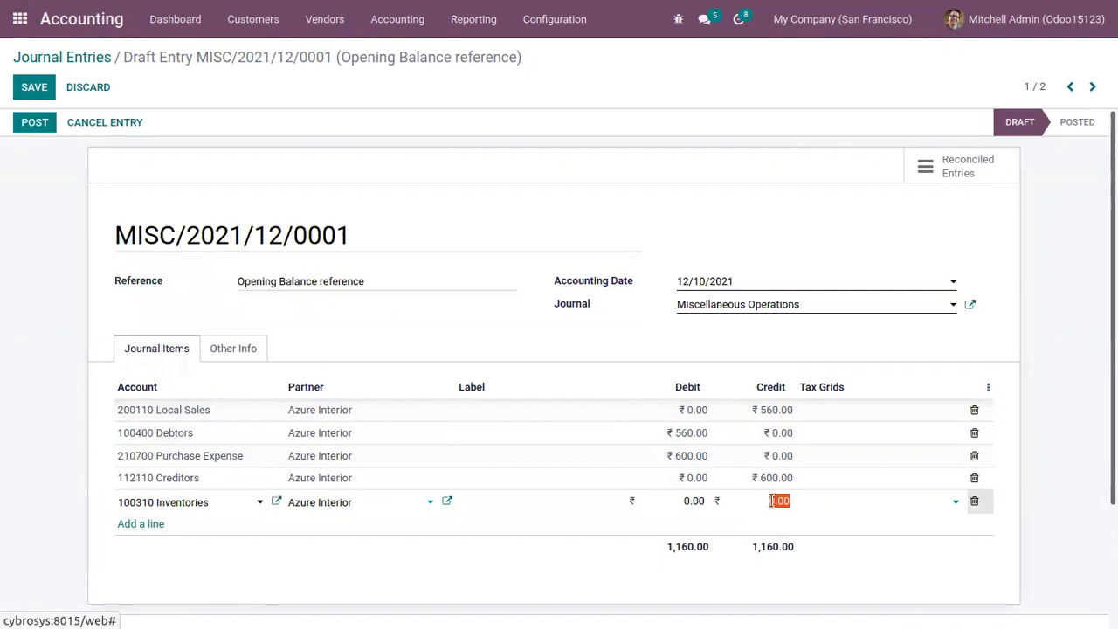
type("700")
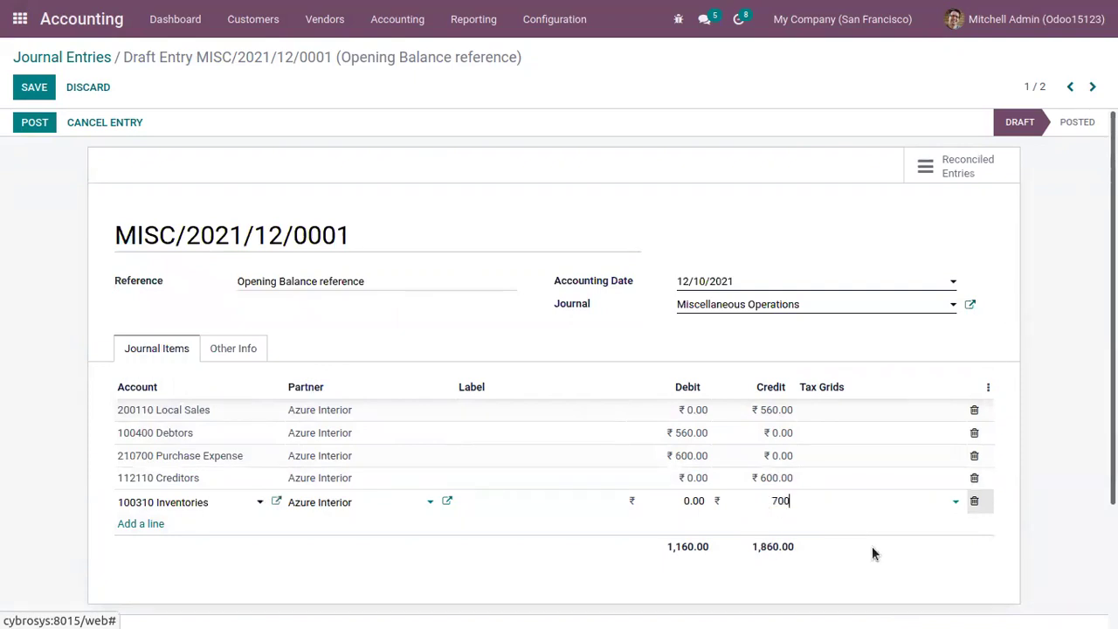
scroll(763, 280, "down", 2)
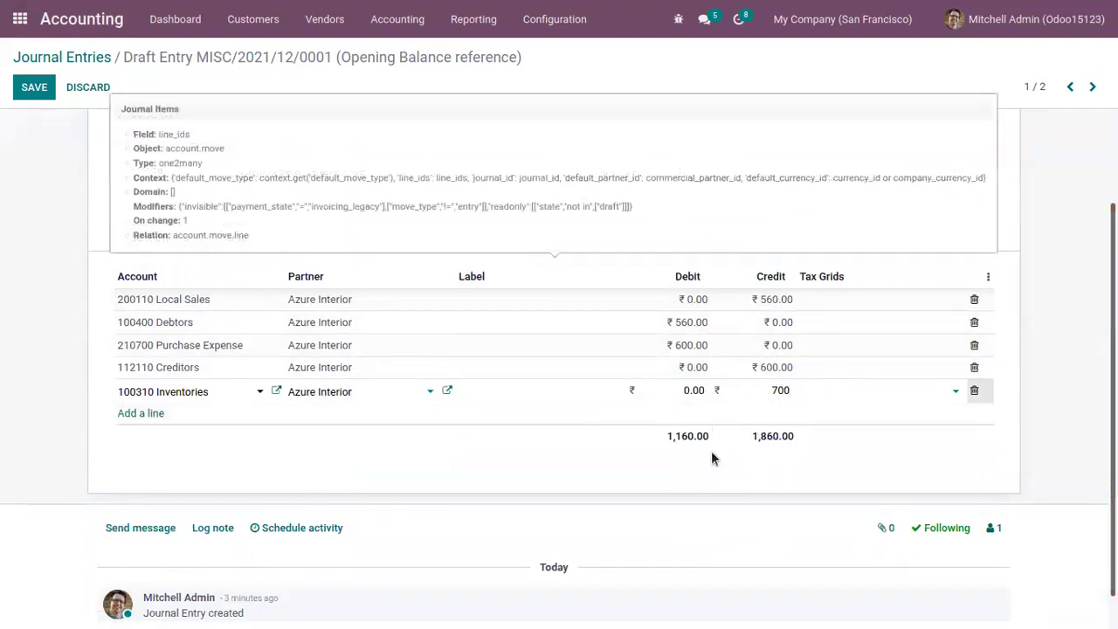
left_click(148, 414)
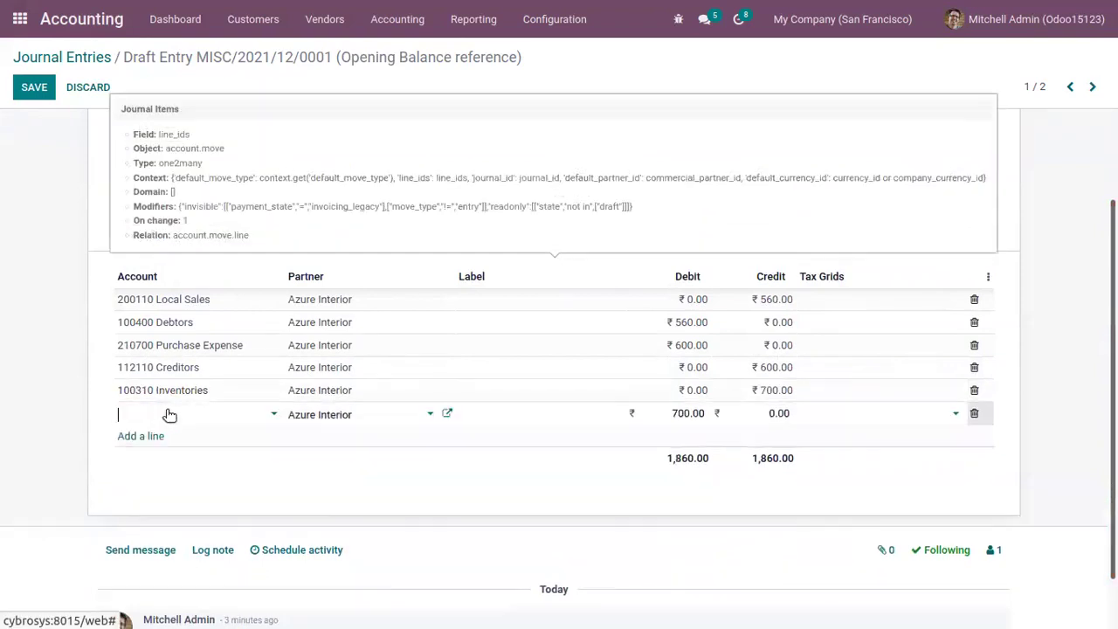
- Add a 999999 Undistributed Profits/Losses balancing line and save the entry
left_click(169, 416)
type("und")
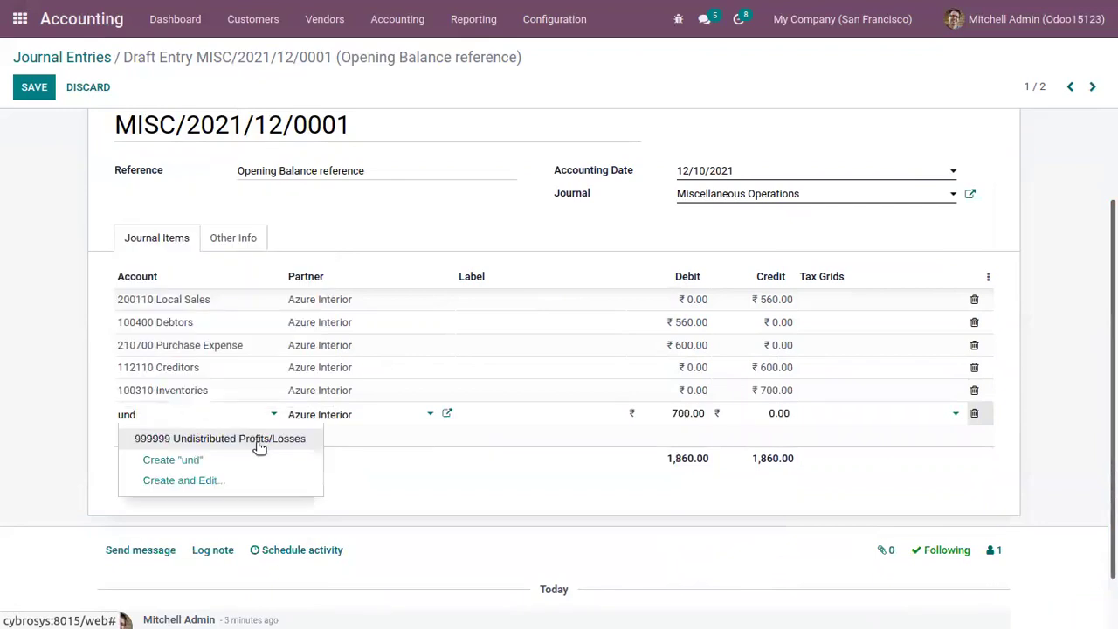
left_click(258, 446)
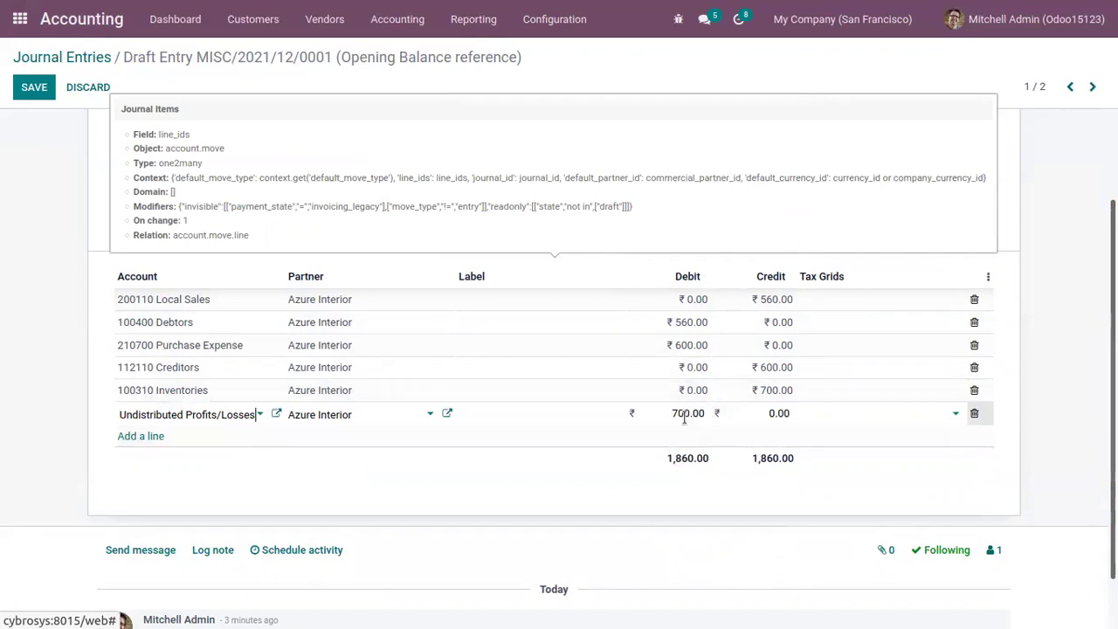
scroll(525, 257, "up", 2)
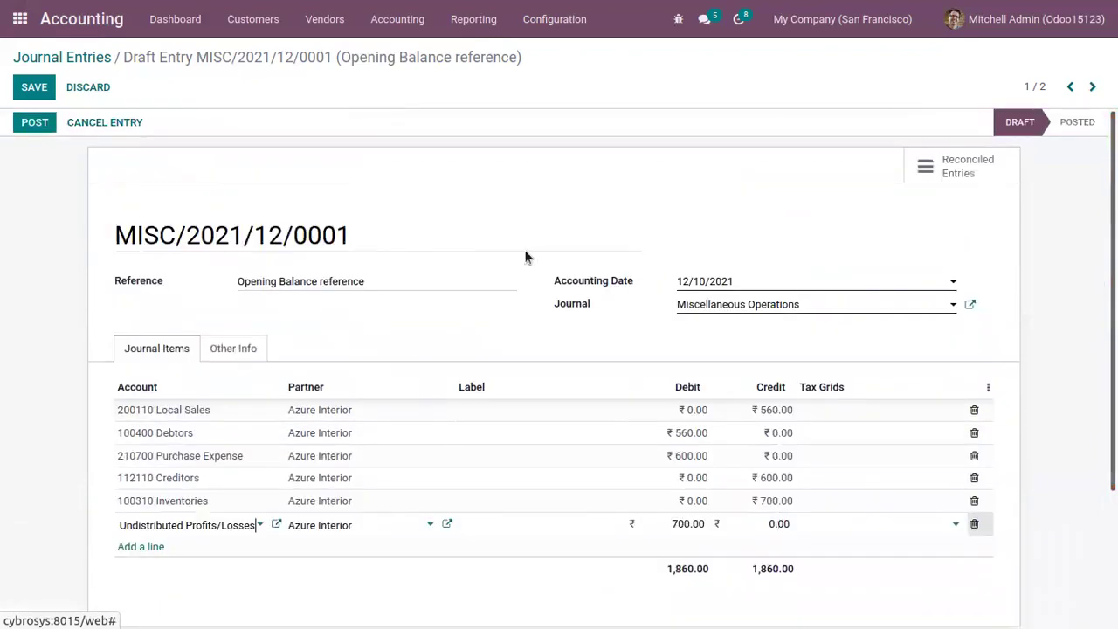
left_click(414, 205)
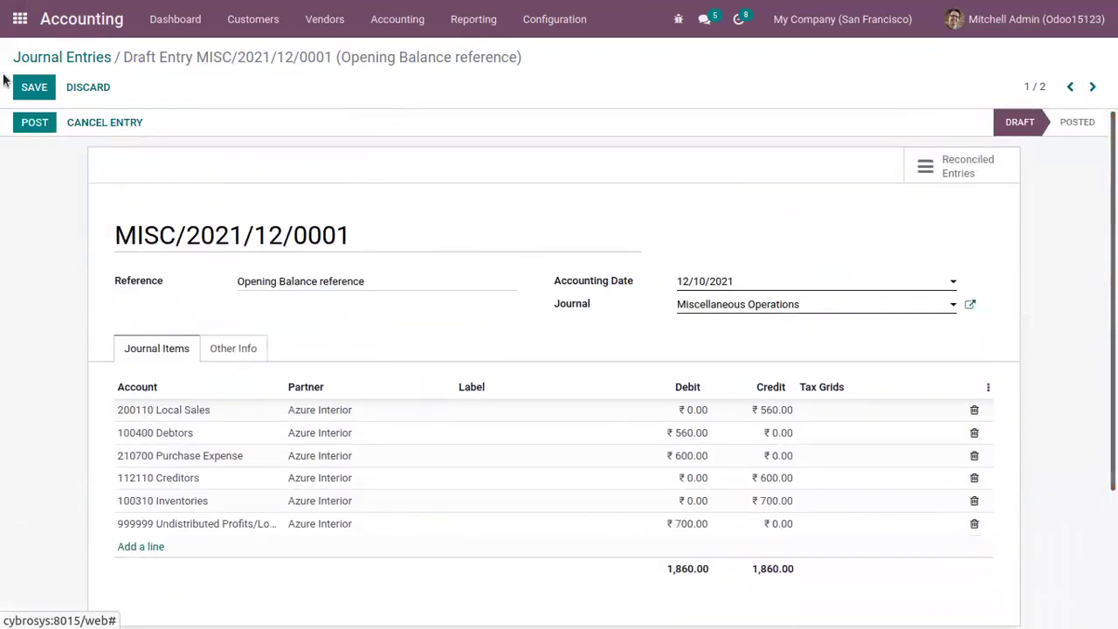
left_click(48, 87)
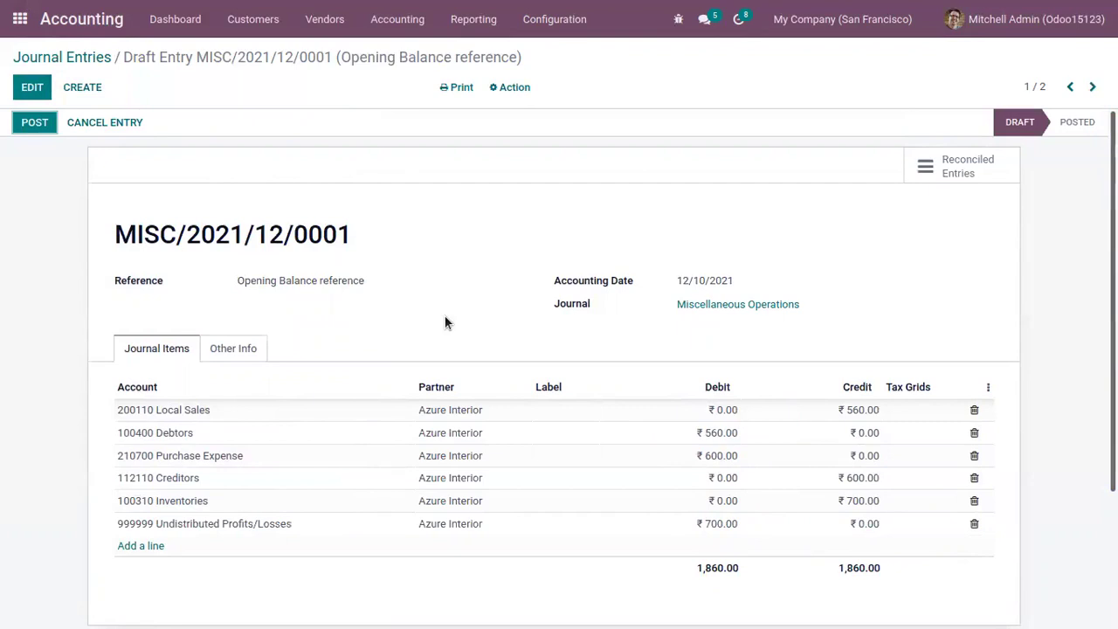
- Delete the Undistributed Profits/Losses line and confirm the unbalanced entry is rejected on save
scroll(960, 410, "down", 2)
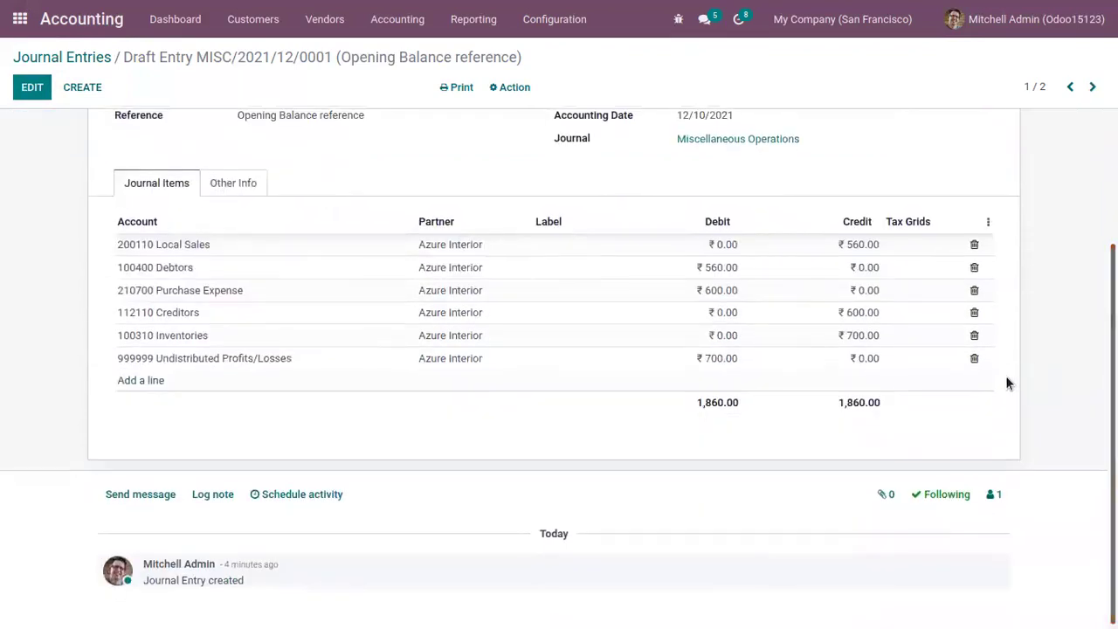
left_click(974, 359)
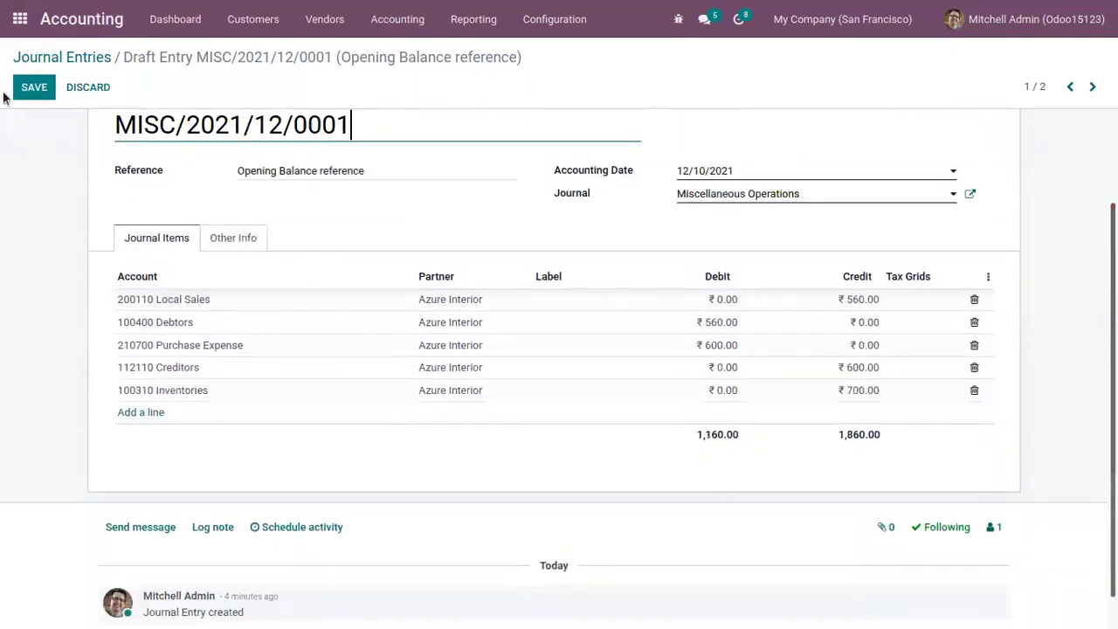
left_click(34, 86)
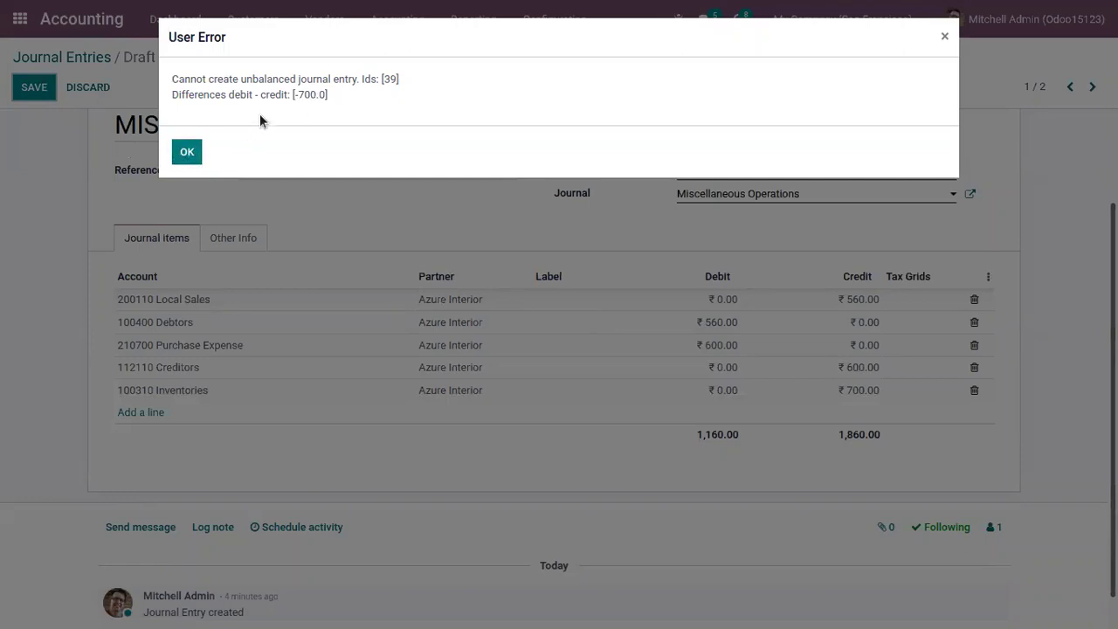
left_click(194, 151)
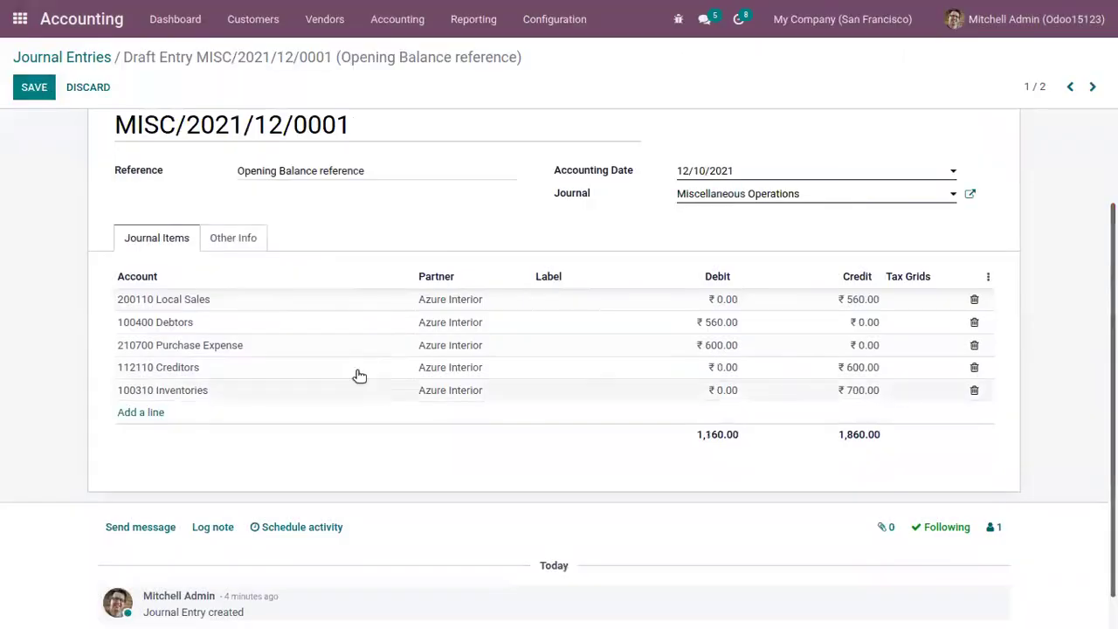
- Re-add the 999999 Undistributed Profits/Losses line and save the rebalanced 1,860.00 entry
left_click(150, 412)
type("un")
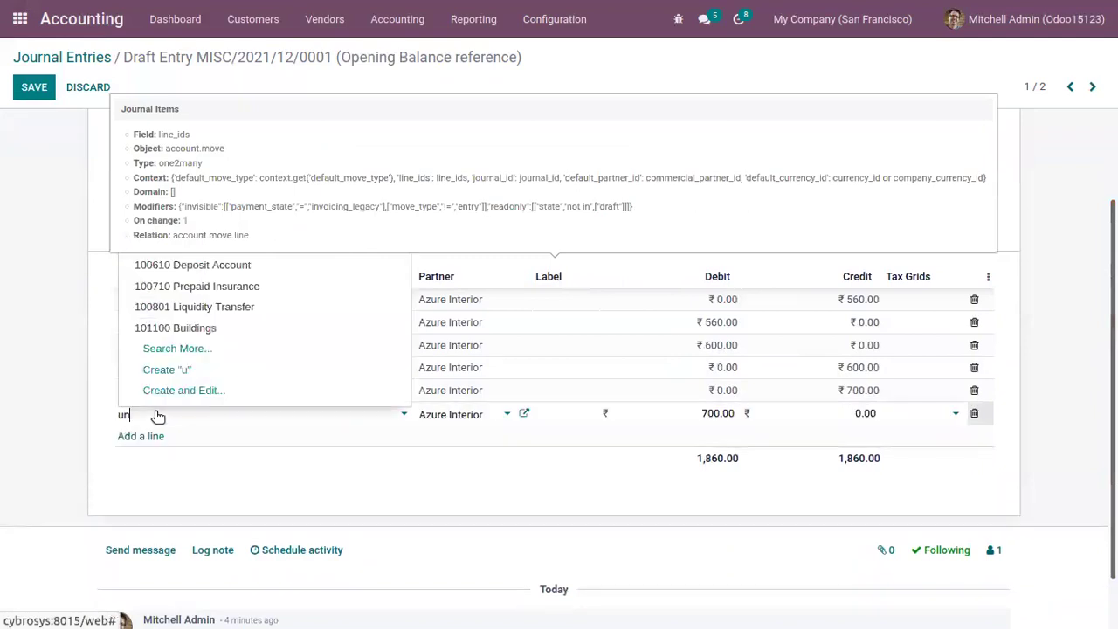
type("d")
left_click(275, 439)
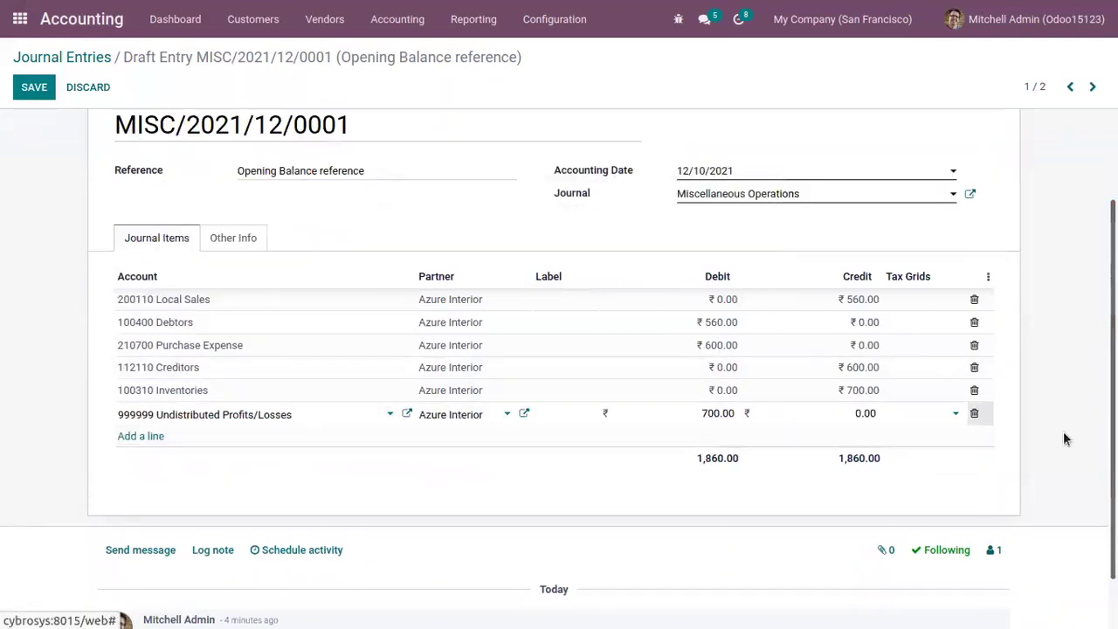
scroll(611, 498, "up", 3)
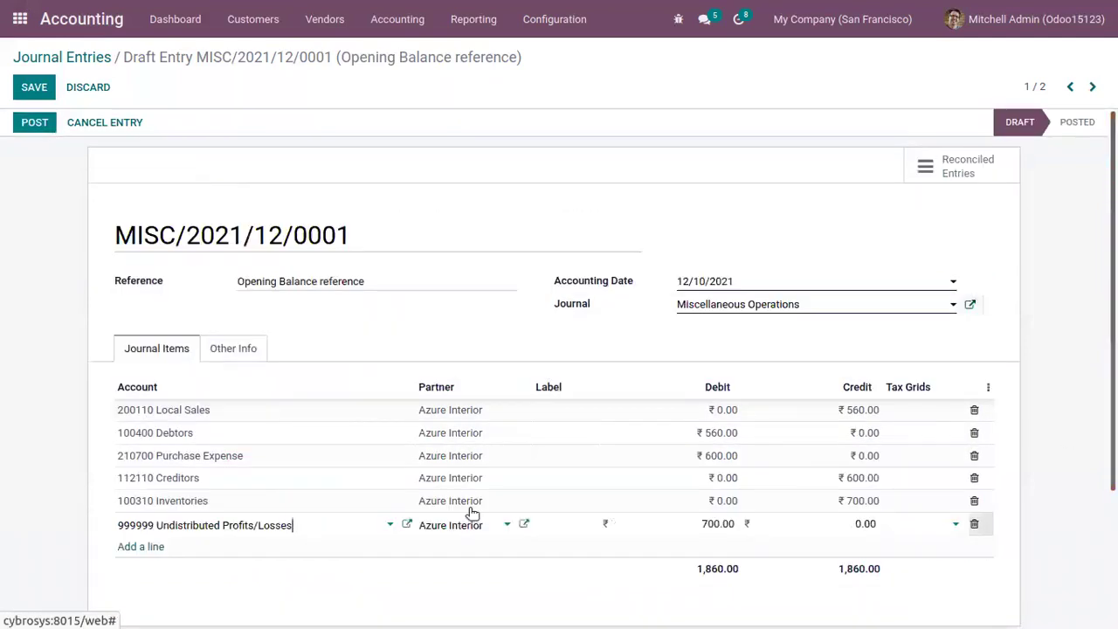
left_click(26, 91)
- Post MISC/2021/12/0001, review its journal items, and return to the Journal Entries list
left_click(27, 122)
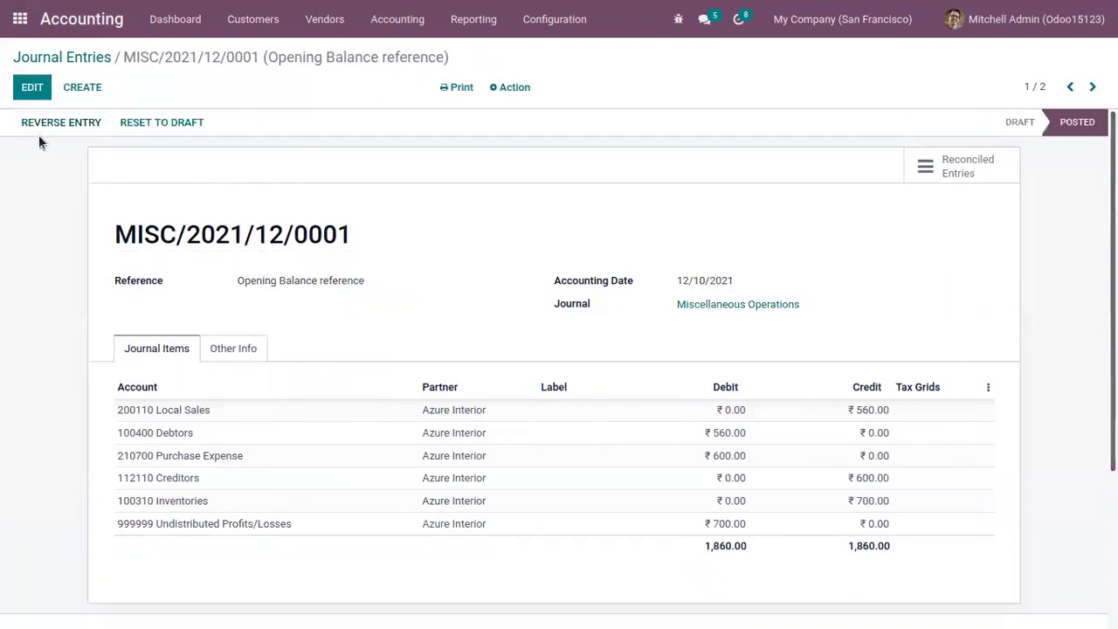
left_click(979, 166)
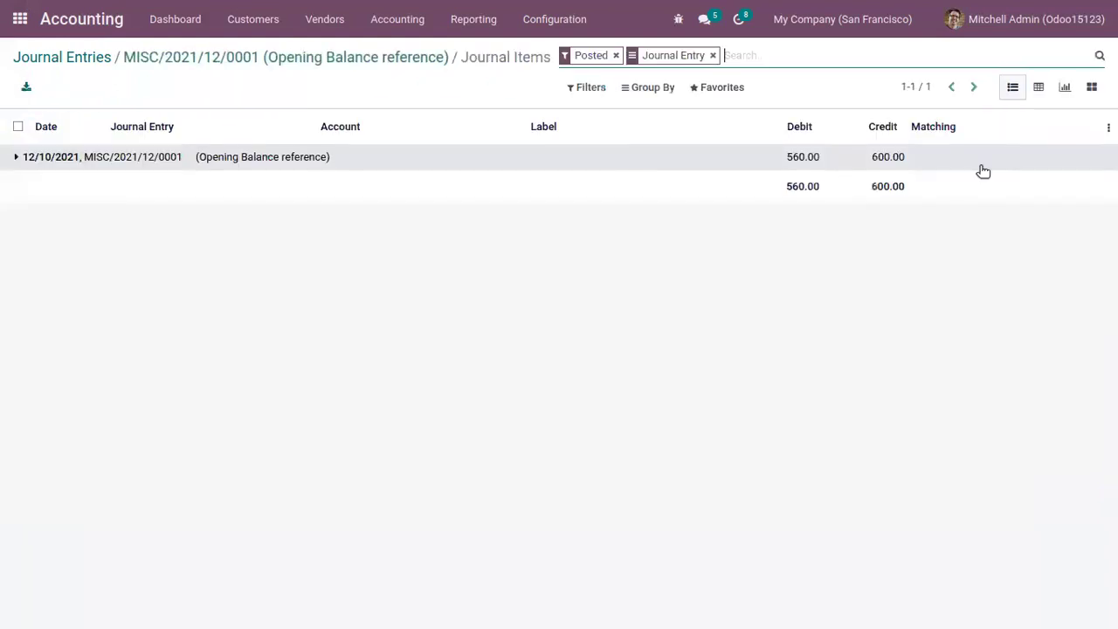
left_click(335, 55)
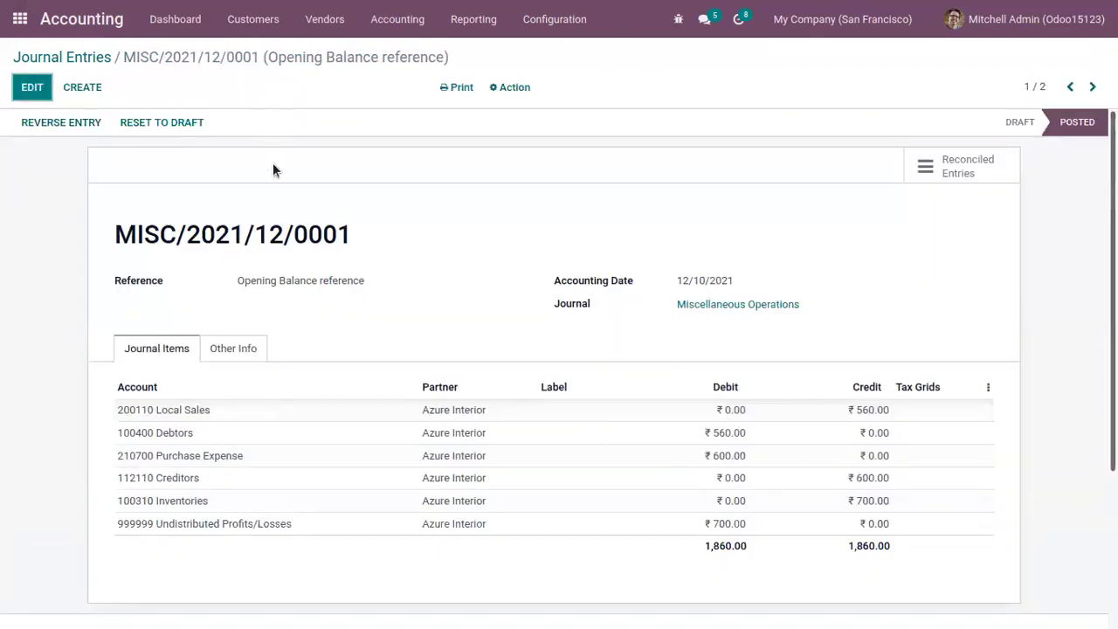
left_click(76, 60)
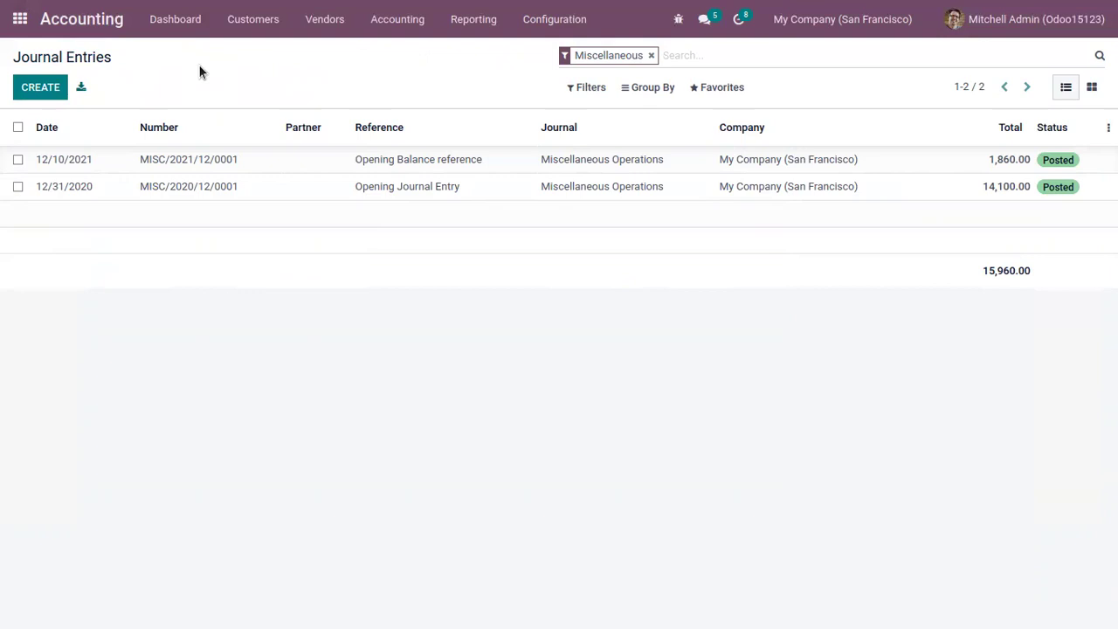
left_click(463, 23)
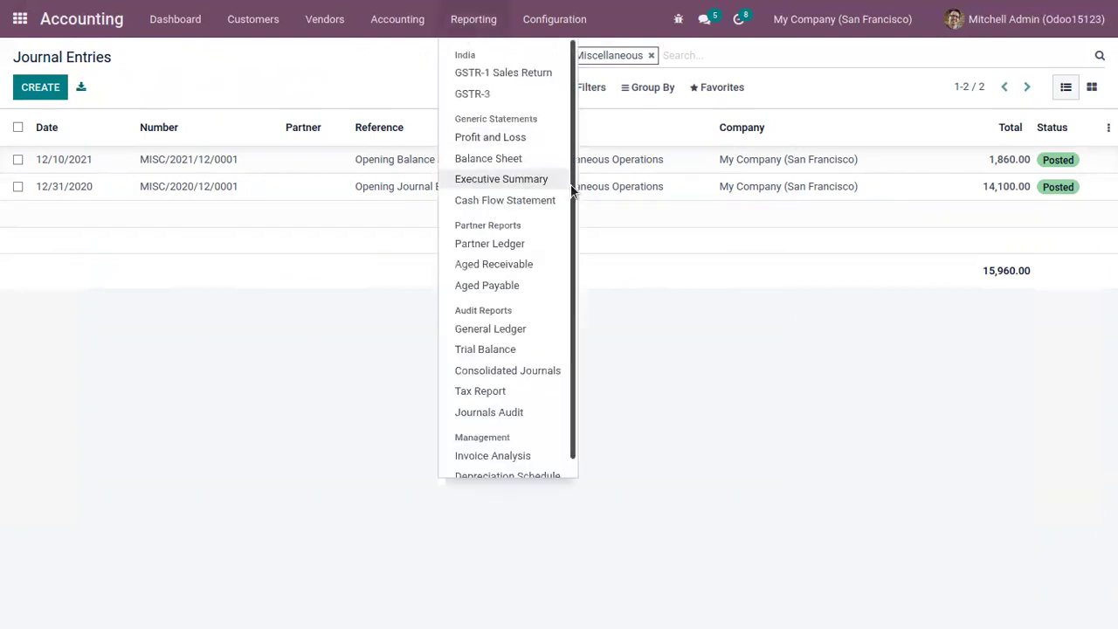
- Open the General Ledger and expand 112110 Creditors
left_click_drag(573, 186, 574, 282)
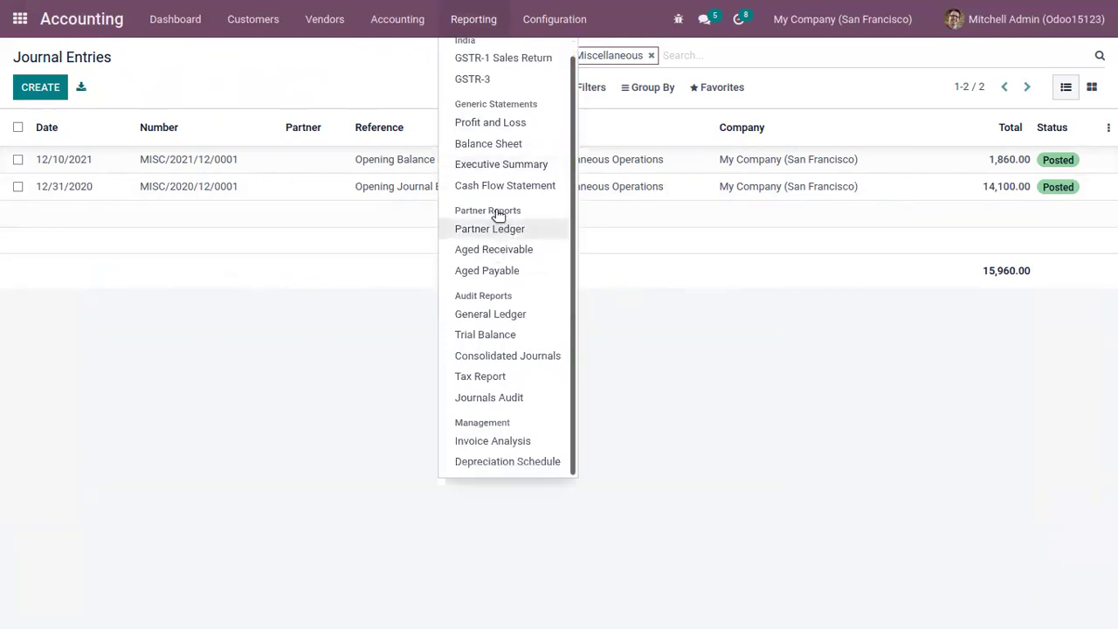
left_click(501, 314)
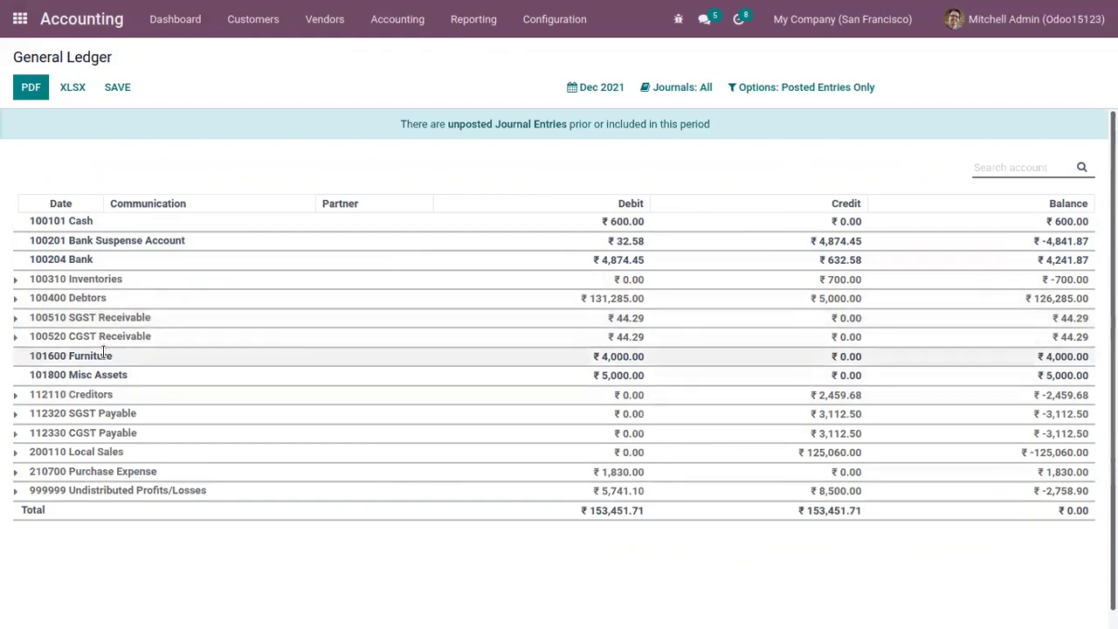
left_click(14, 394)
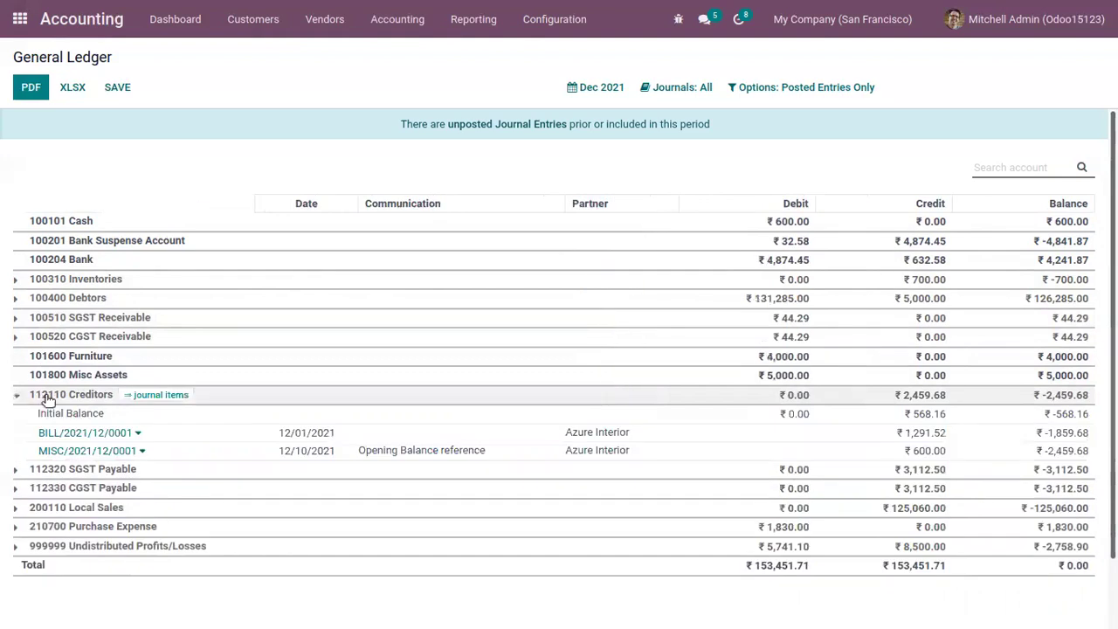
- Inspect vendor bill BILL/2021/12/0001 from the ledger, then open the Partner Ledger report
left_click(86, 434)
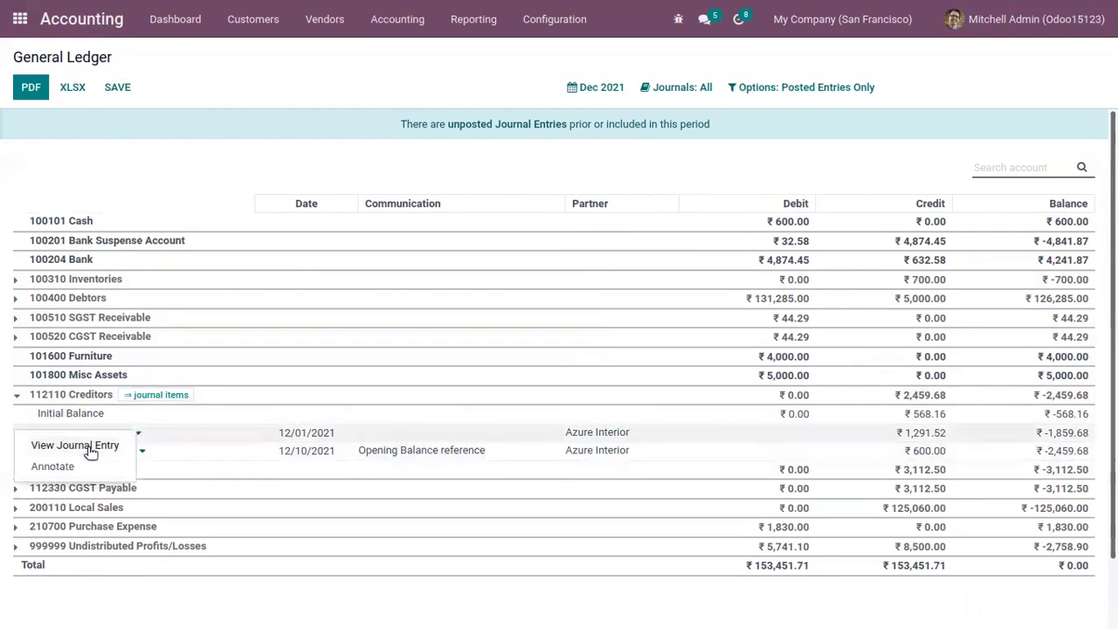
left_click(90, 446)
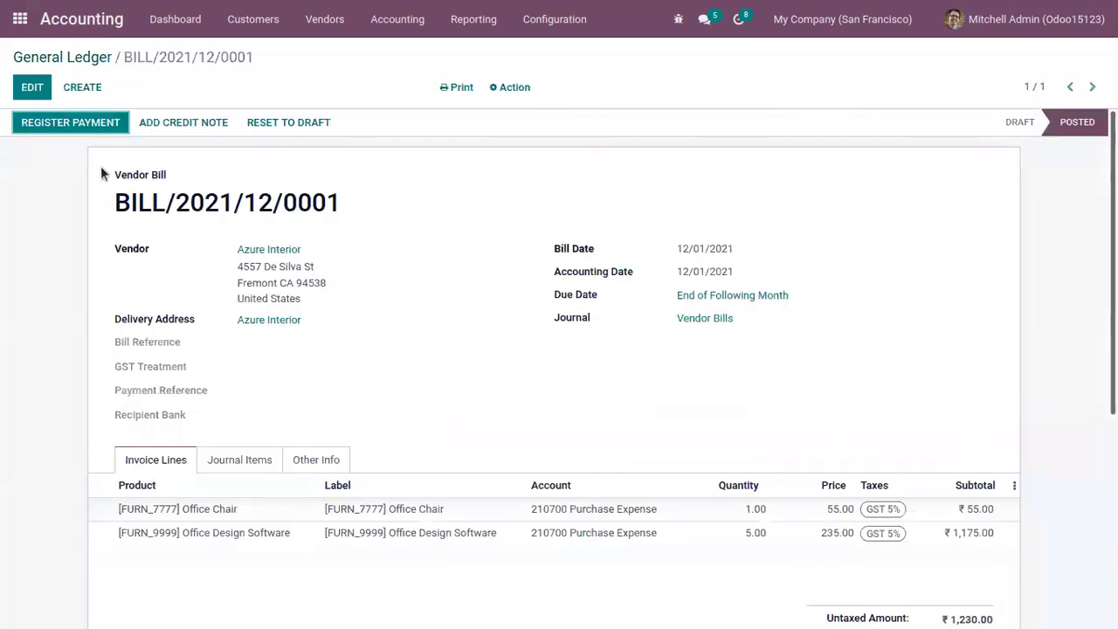
left_click(89, 58)
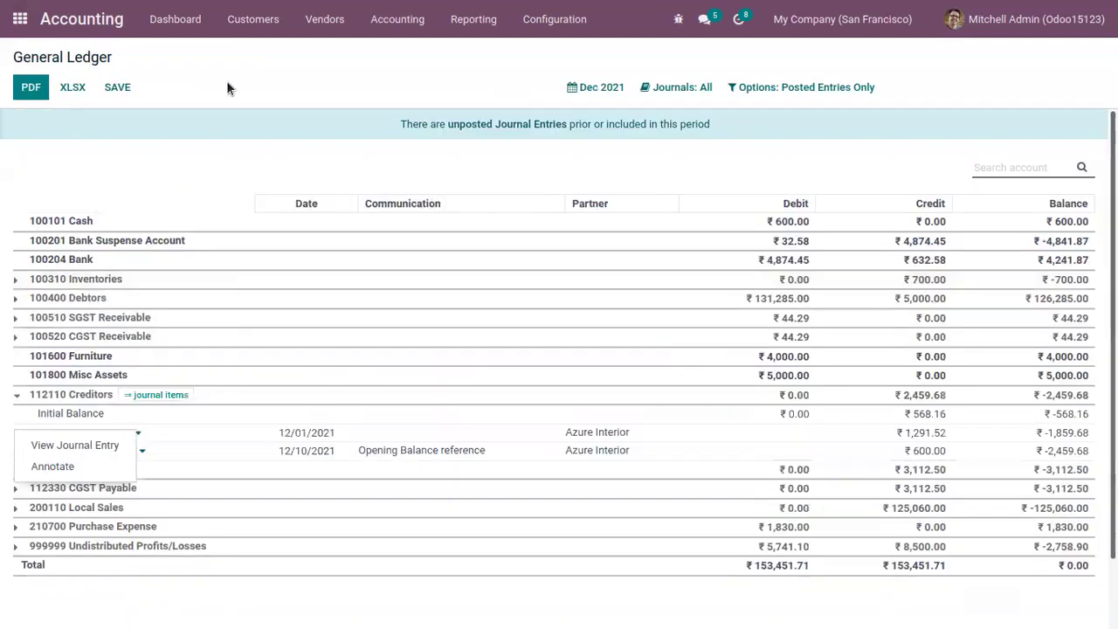
left_click(473, 19)
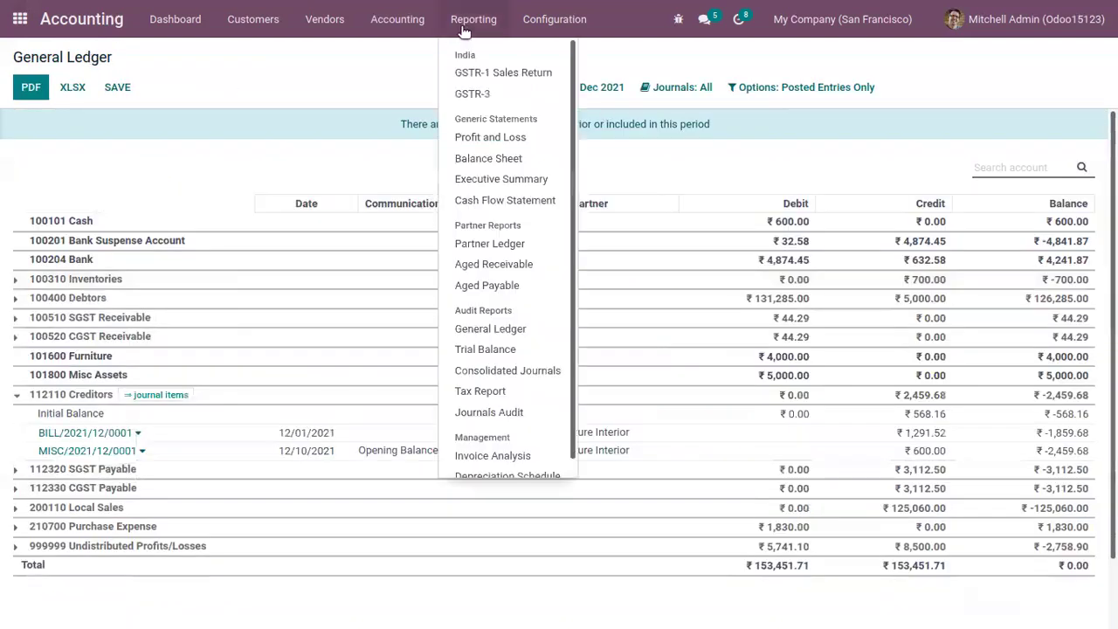
left_click(531, 247)
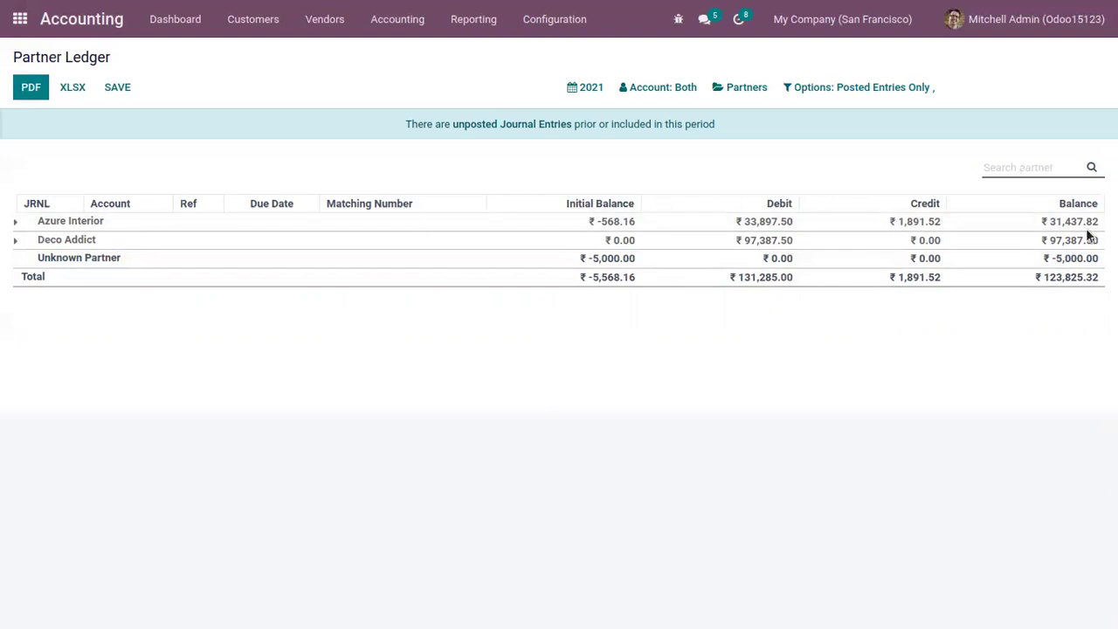
- Expand Azure Interior, view the 12/01/2021 line's vendor bill, then return to the Partner Ledger
left_click(19, 222)
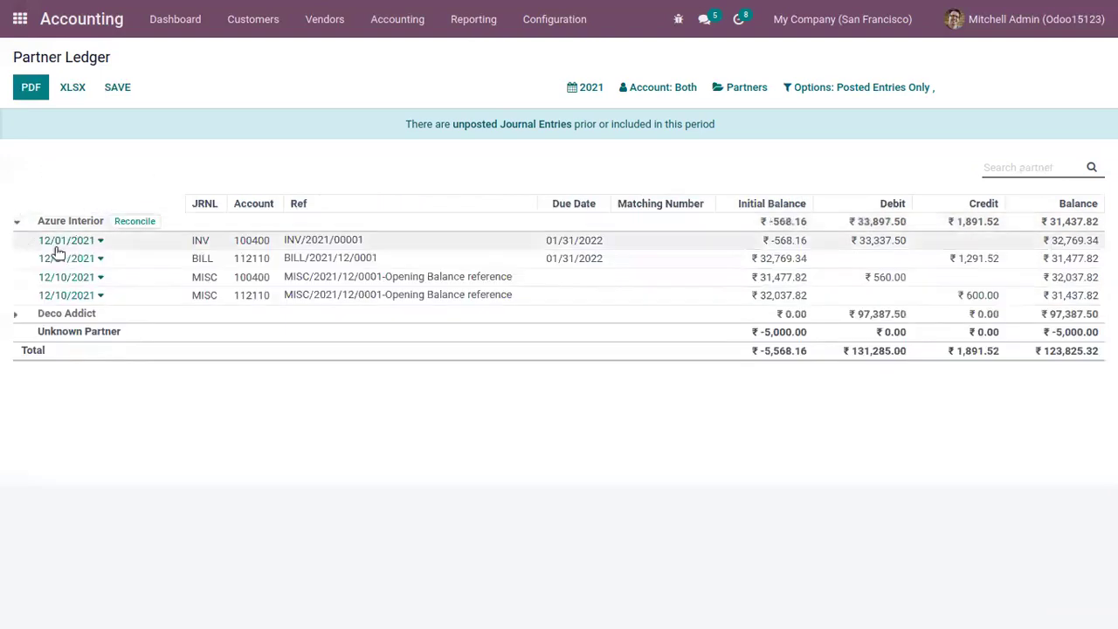
left_click(66, 241)
left_click(74, 274)
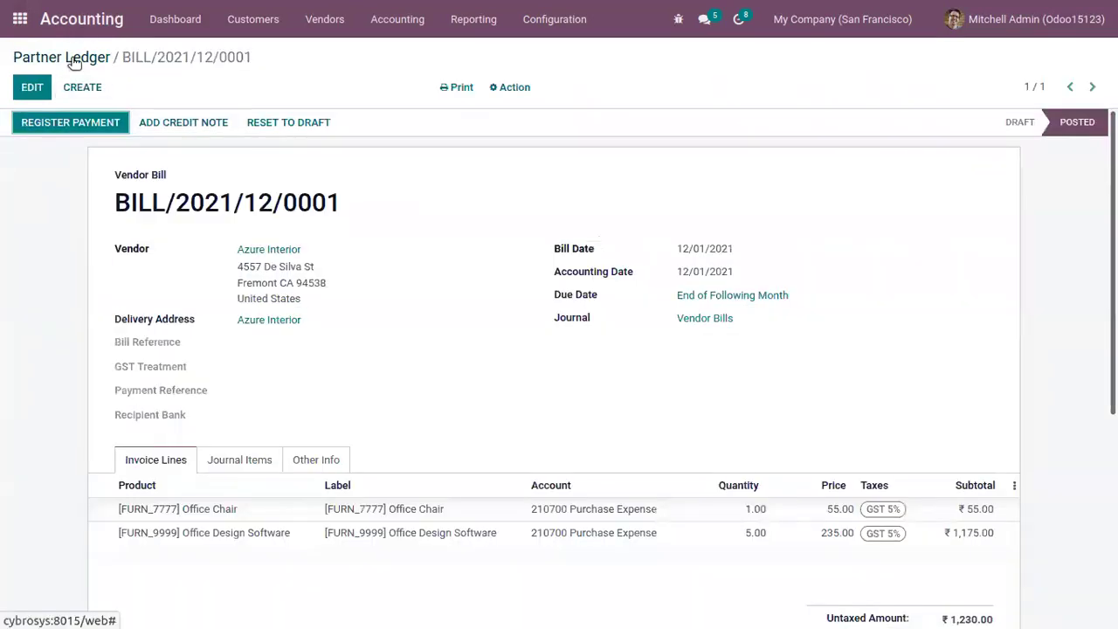
left_click(77, 59)
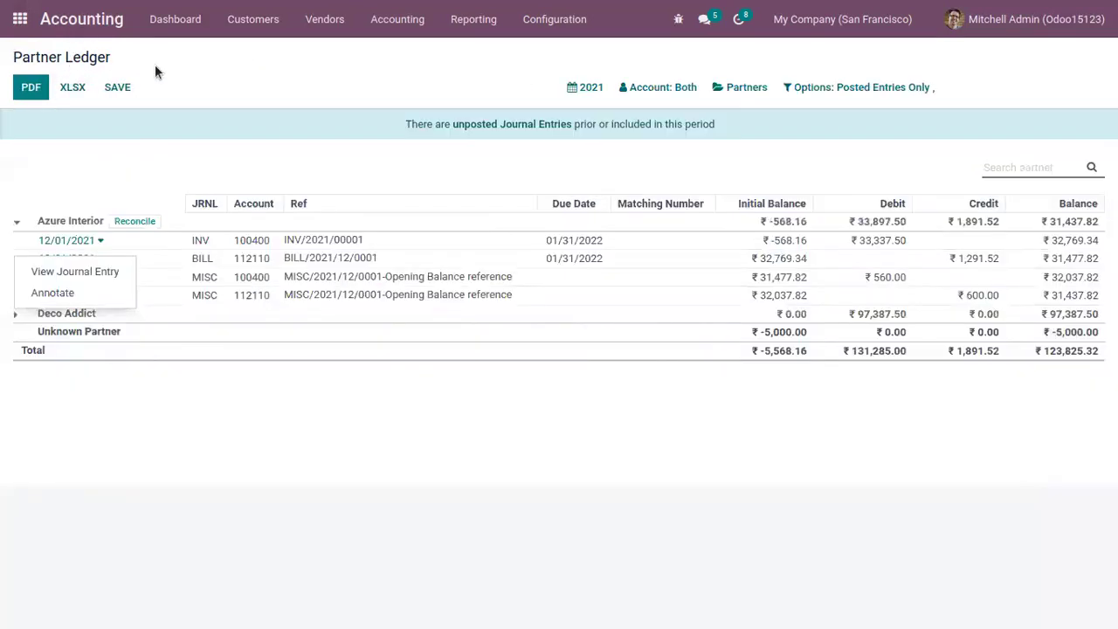